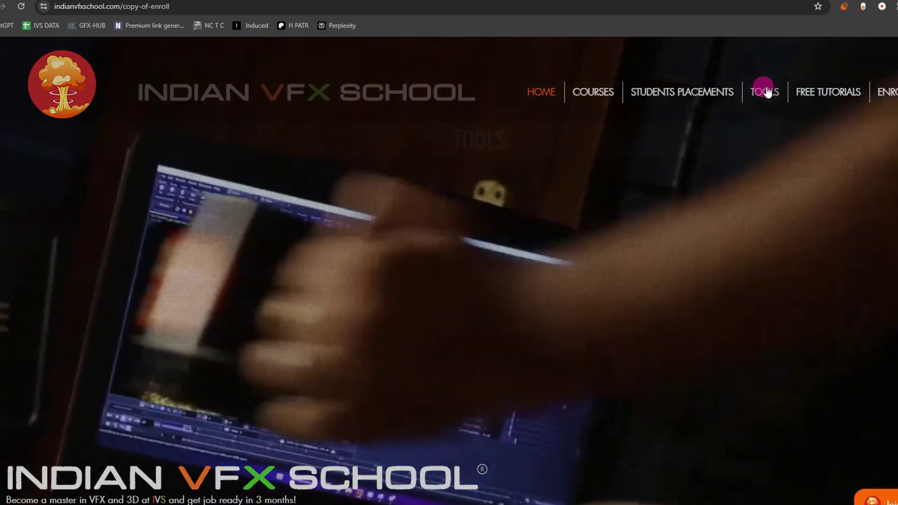
Download the ONE CLICK COMPOSITING archive from the site's Tools page and open the downloaded file.
click(766, 91)
scroll(570, 228, down, 2)
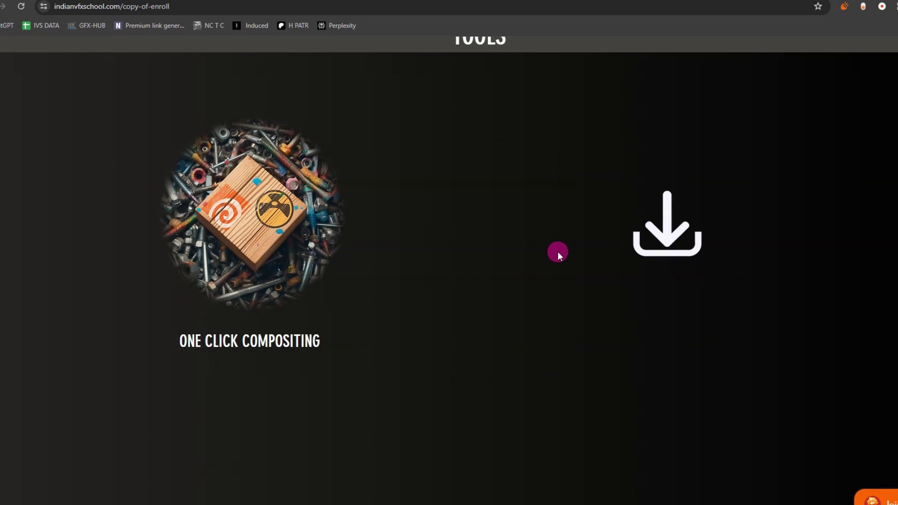
click(666, 237)
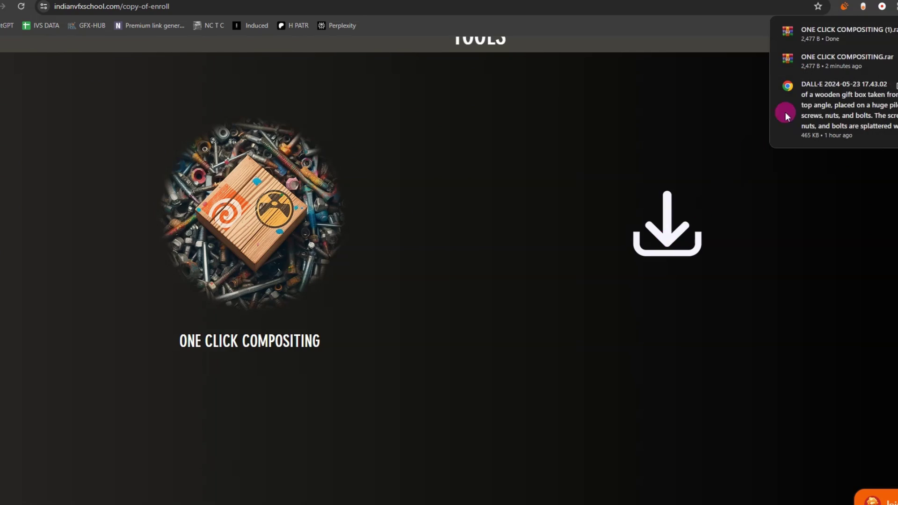
click(859, 31)
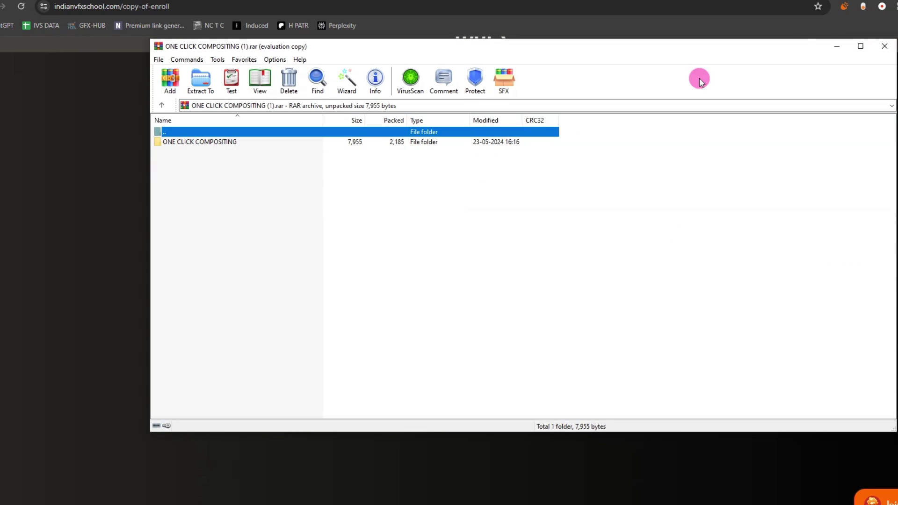
click(883, 41)
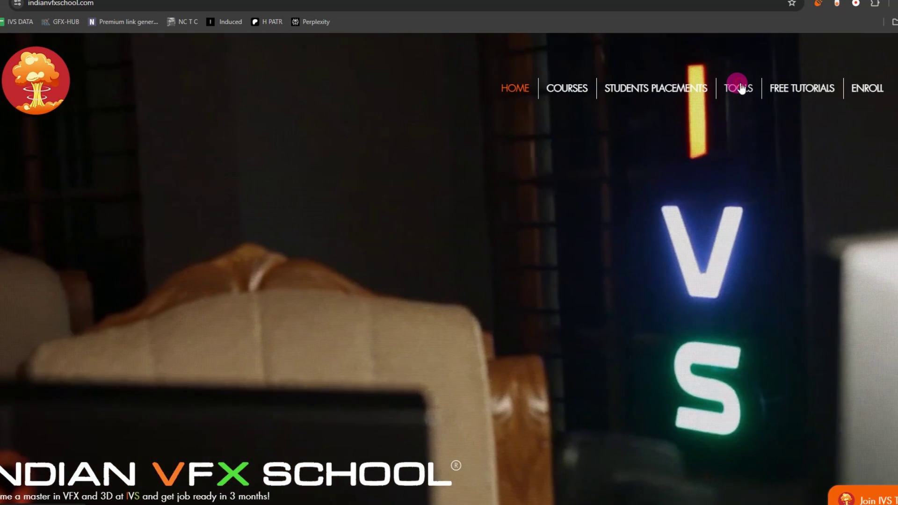
click(740, 85)
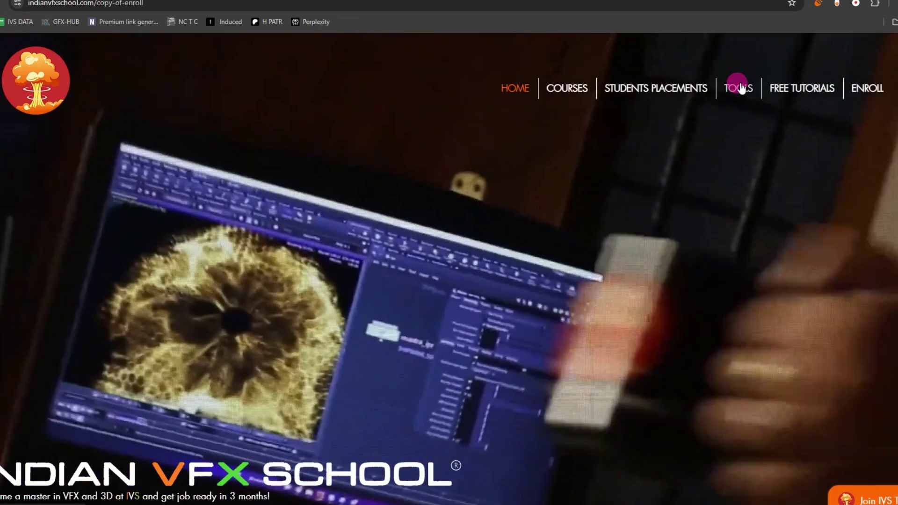
click(740, 88)
scroll(528, 247, down, 2)
click(674, 223)
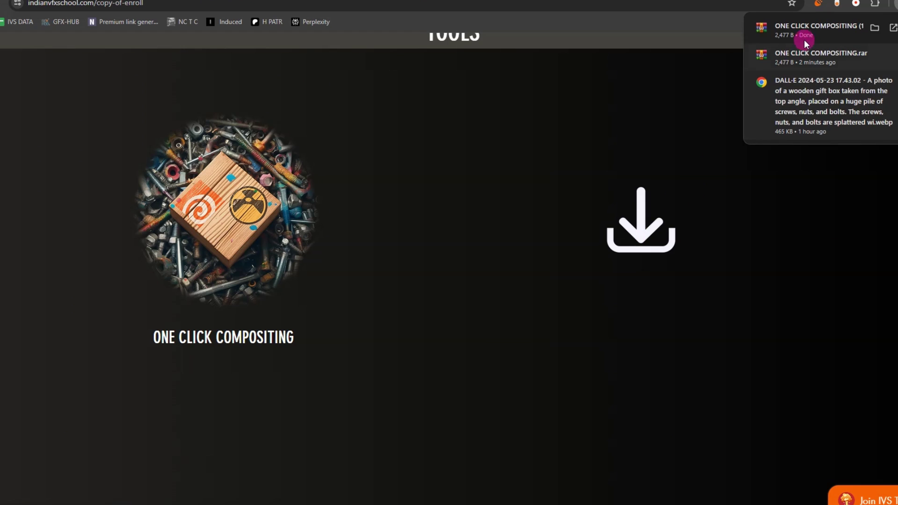
click(805, 41)
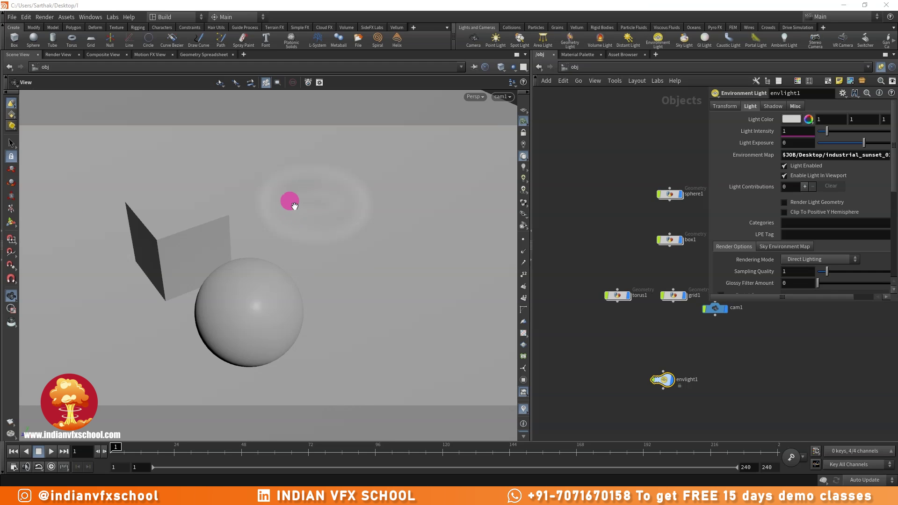
Move the sphere1 node farther above the box1 node in the object network.
scroll(653, 235, down, 3)
middle_drag(641, 218, 594, 245)
scroll(622, 241, up, 3)
drag(623, 243, 626, 215)
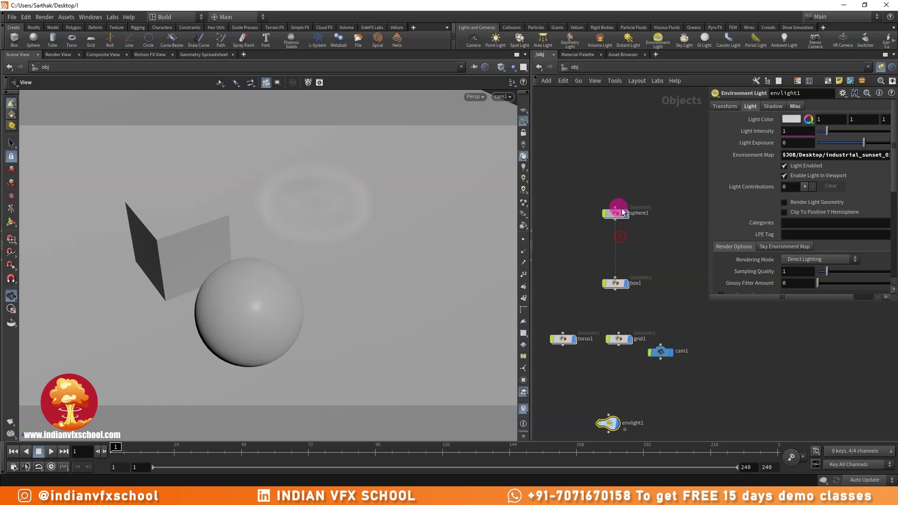
click(626, 284)
click(626, 284)
middle_drag(636, 309, 638, 268)
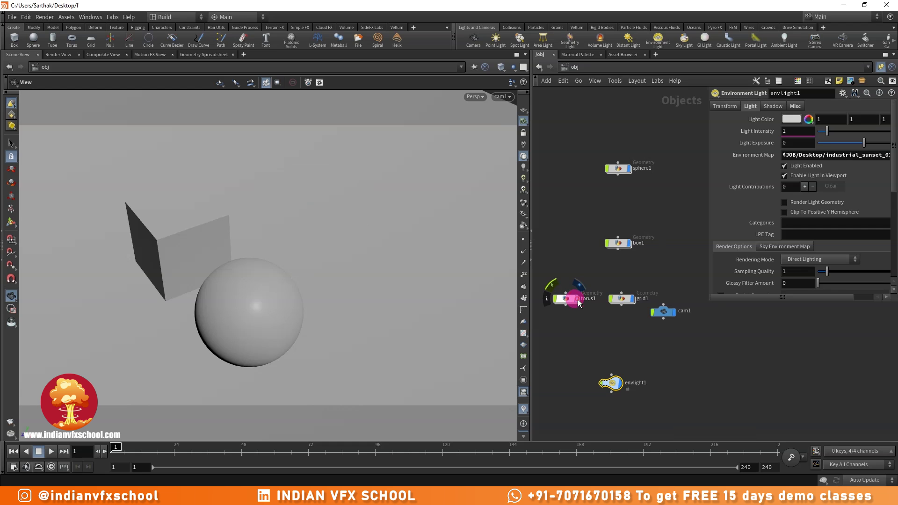
Compare the vdbfrompolygons1 and pyrobakevolume1 results inside torus1, and return to the object level.
double_click(566, 298)
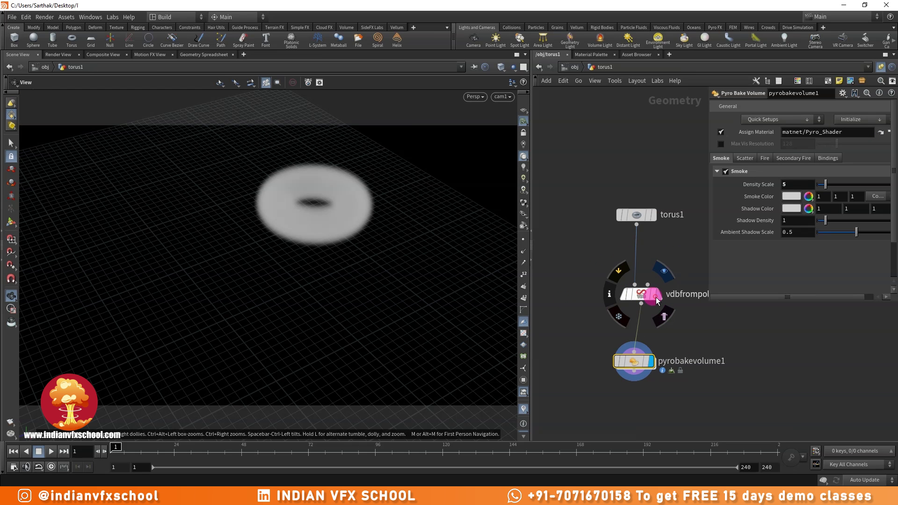
click(640, 294)
middle_drag(602, 246, 595, 231)
scroll(673, 373, up, 3)
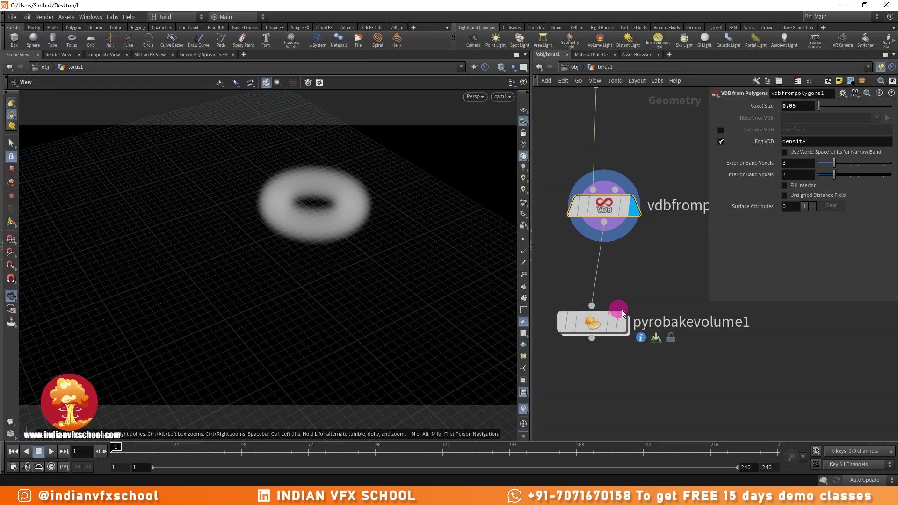
click(591, 325)
click(530, 155)
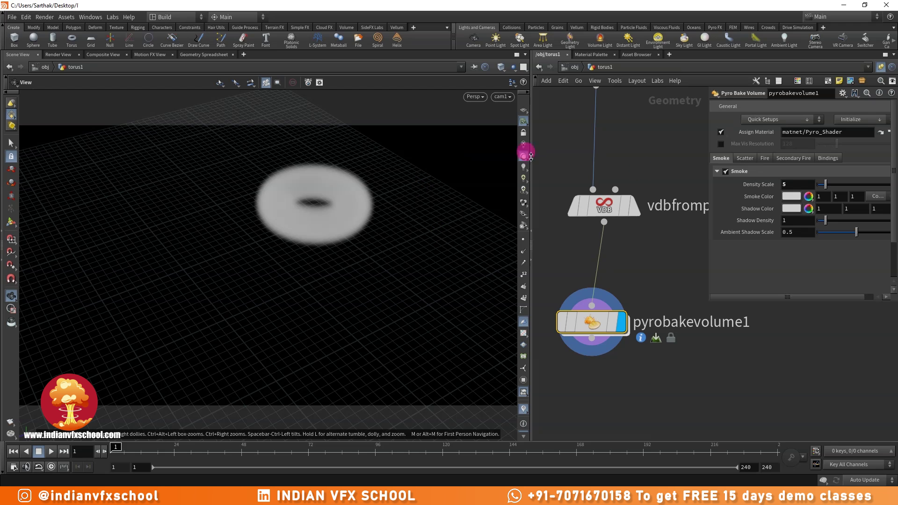
click(571, 67)
Narrow the parameter overlay slightly and move the cam1 node below grid1 into free space in the network.
click(592, 332)
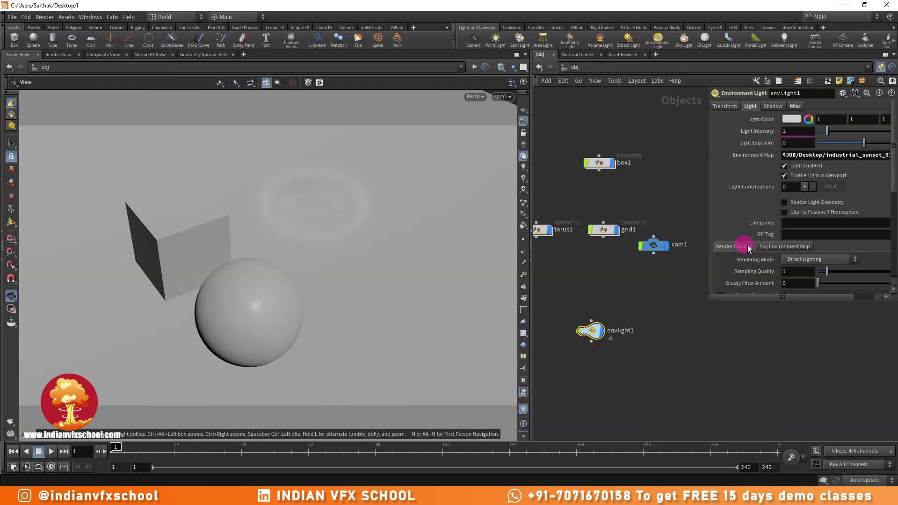
drag(703, 298, 725, 308)
drag(634, 252, 655, 298)
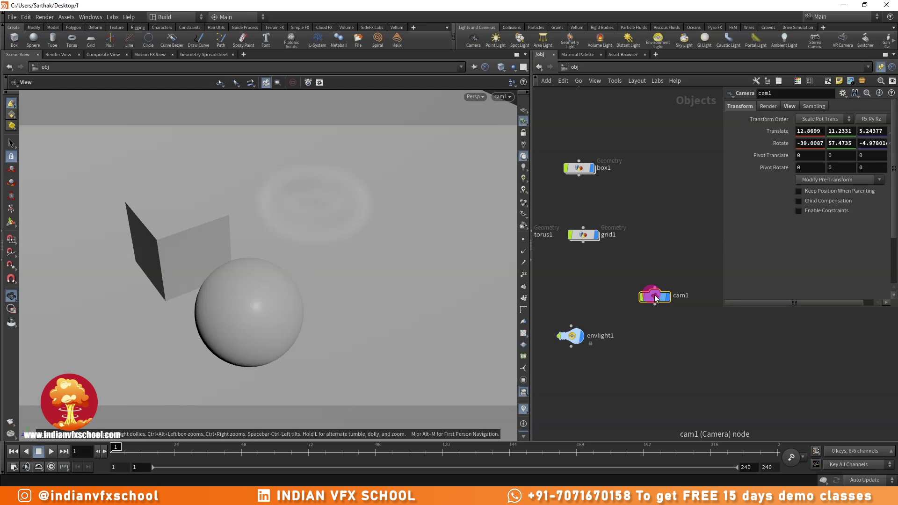
Show the Mantra render preview of the scene through cam1.
click(52, 58)
scroll(266, 200, down, 2)
middle_drag(271, 263, 278, 252)
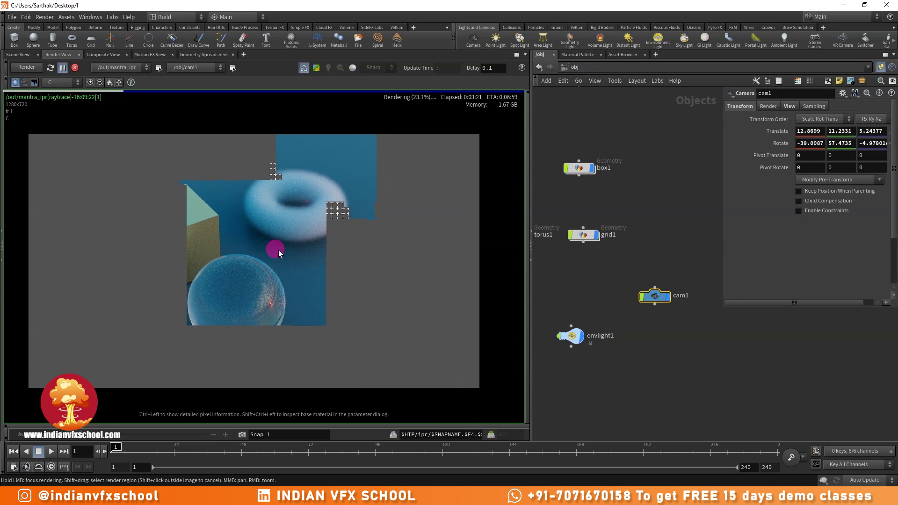
Go to the out network and enlarge the mantra_ipr parameter display to show its extra image plane options.
click(567, 68)
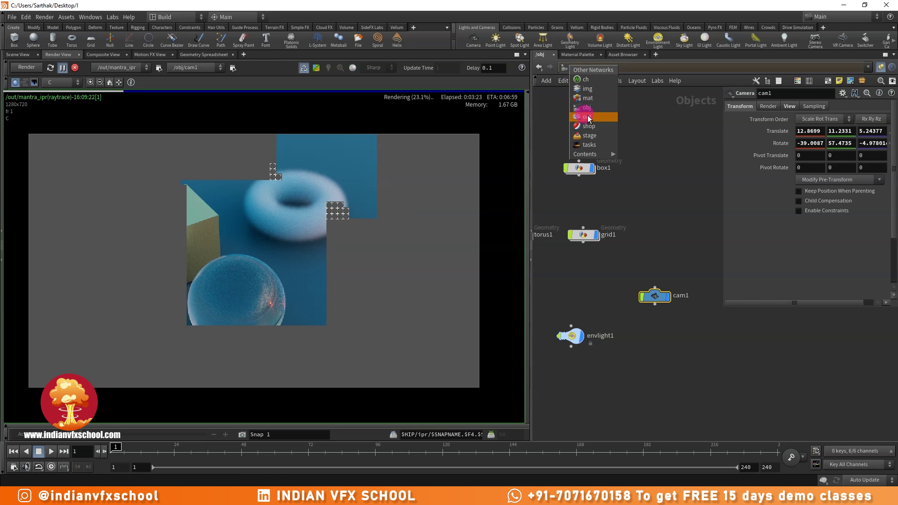
click(587, 114)
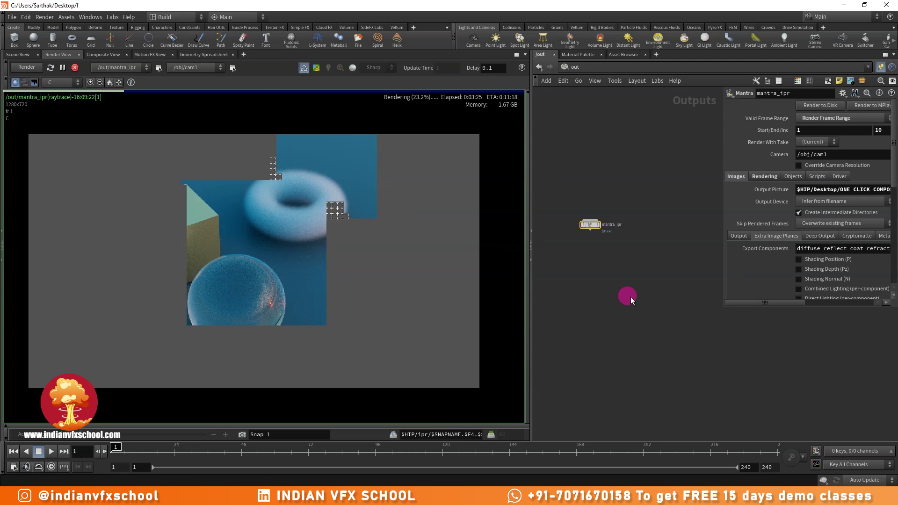
middle_drag(630, 296, 628, 284)
drag(719, 308, 610, 372)
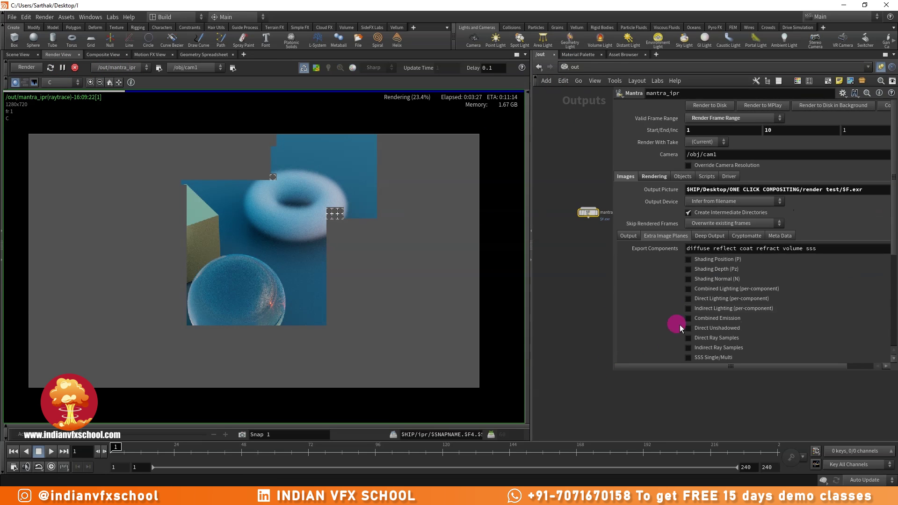
scroll(697, 309, down, 2)
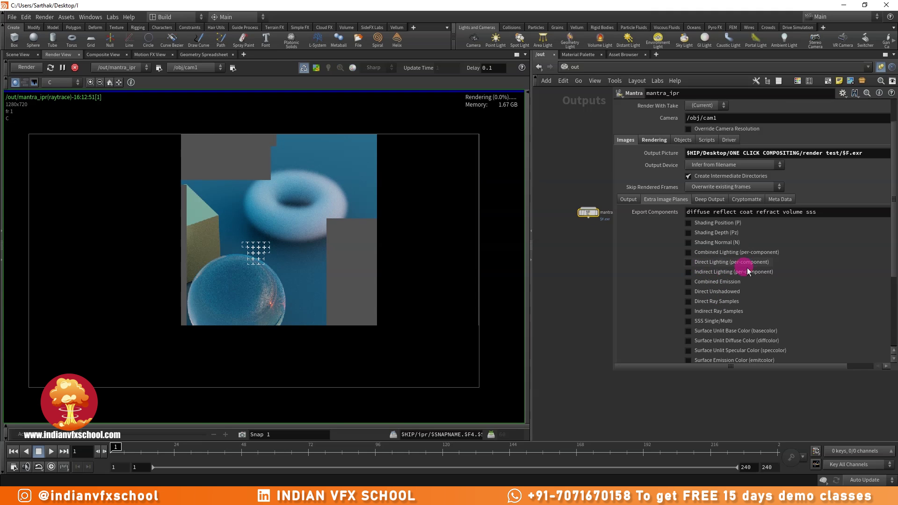
View the Op_Id and Prim_Id planes of the render preview, and return to the C plane.
scroll(290, 253, up, 1)
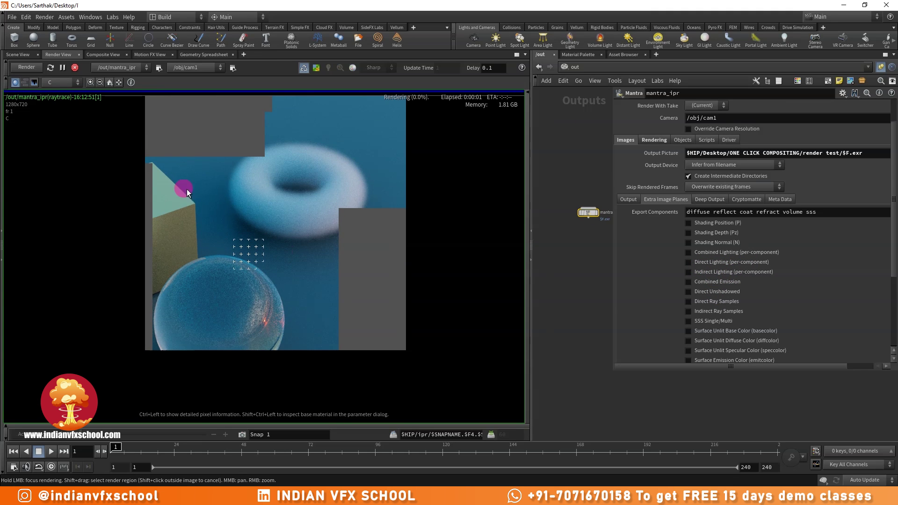
click(57, 83)
click(53, 101)
click(57, 82)
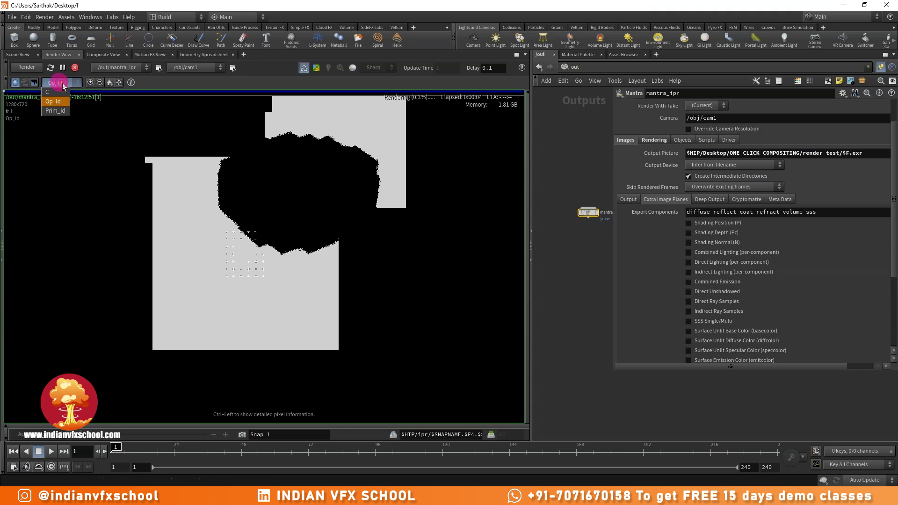
click(55, 110)
click(58, 83)
click(50, 92)
scroll(280, 244, up, 1)
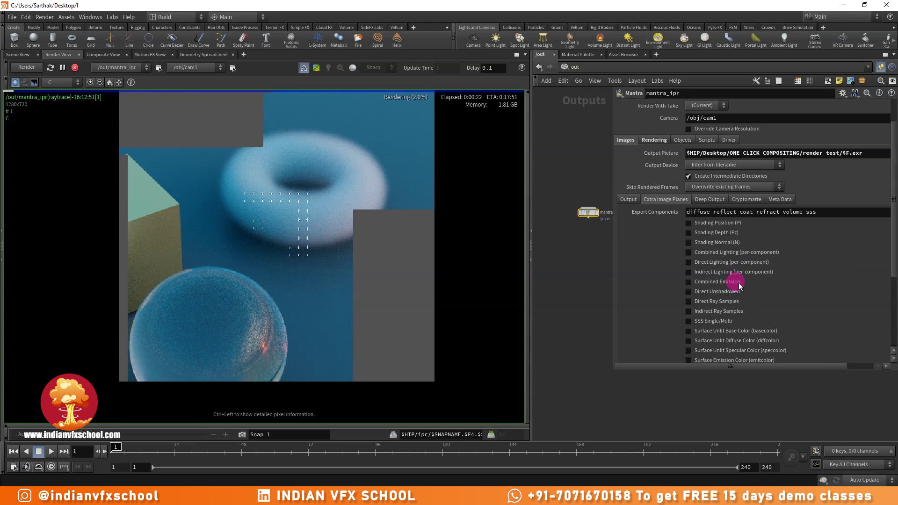
Enable the per-component Direct Lighting and Indirect Lighting image planes on mantra_ipr.
click(720, 262)
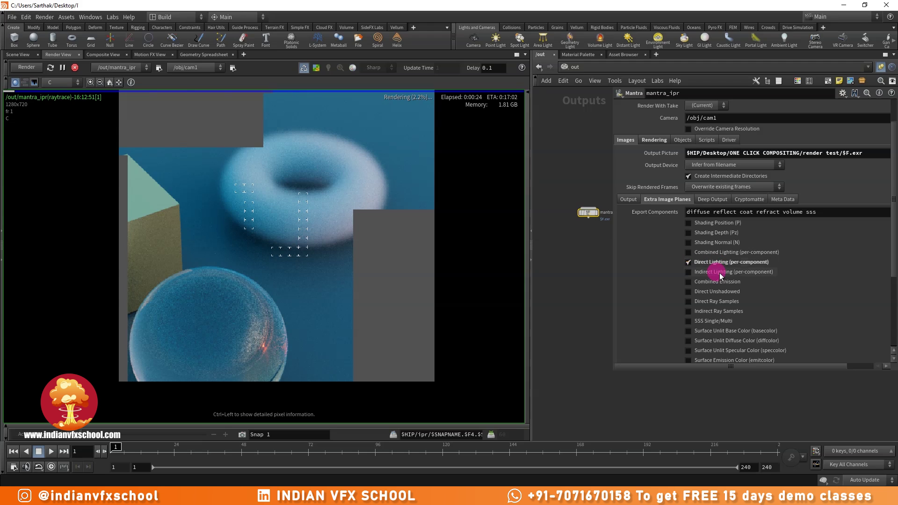
click(185, 272)
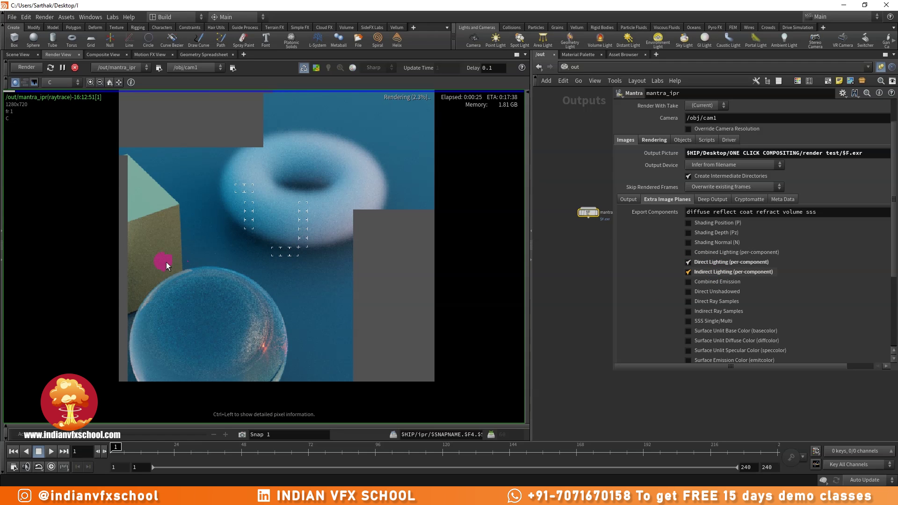
click(721, 321)
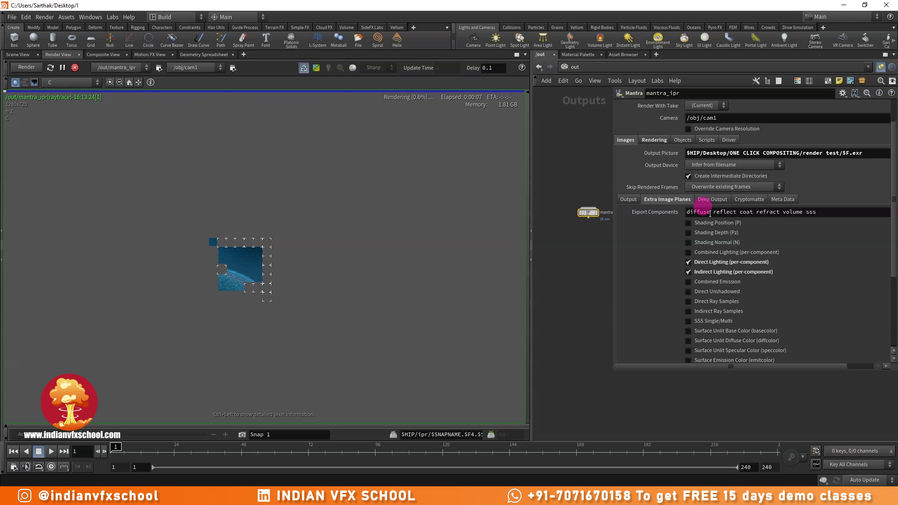
click(735, 212)
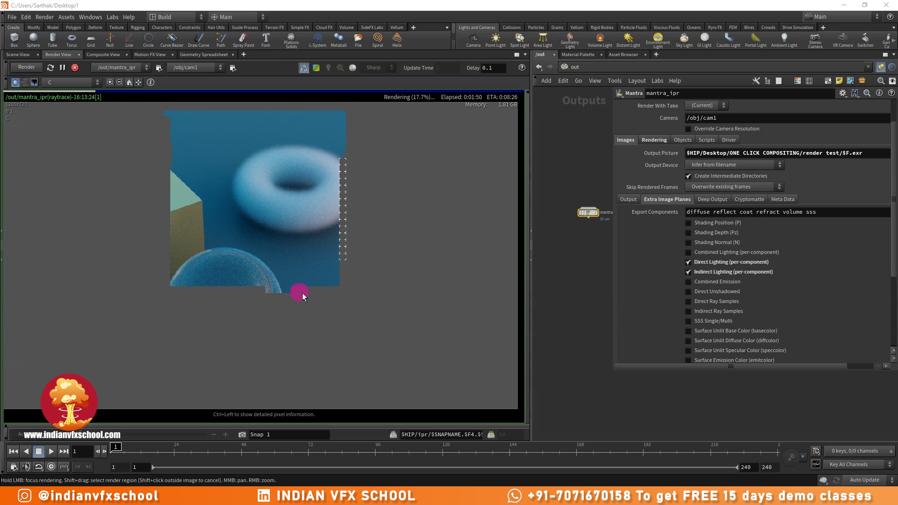
View the direct_diffuse, direct_reflect, direct_refract, direct_coat, direct_volume and direct_sss planes of the render preview.
mouse_move(302, 293)
mouse_down()
mouse_move(258, 259)
mouse_move(257, 278)
mouse_move(197, 190)
mouse_up()
click(67, 82)
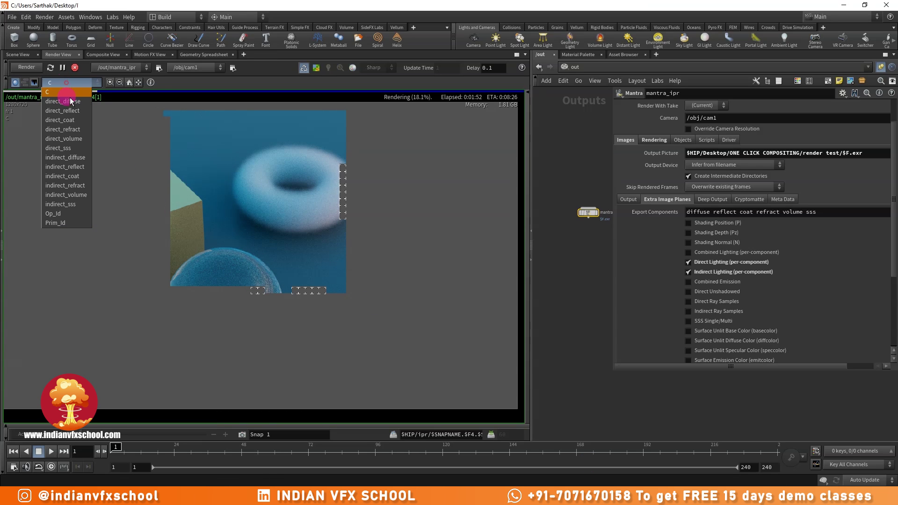
click(70, 103)
click(67, 83)
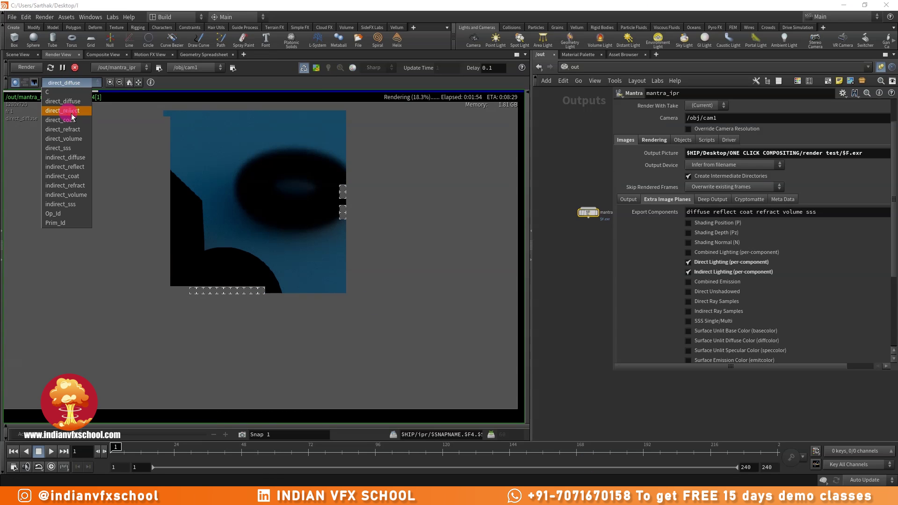
click(70, 111)
click(74, 86)
click(77, 130)
click(71, 85)
click(70, 120)
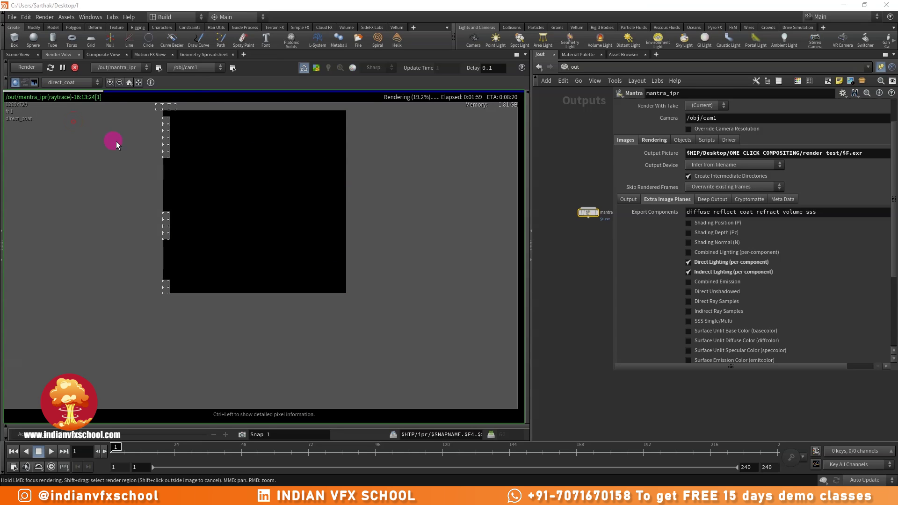
click(72, 82)
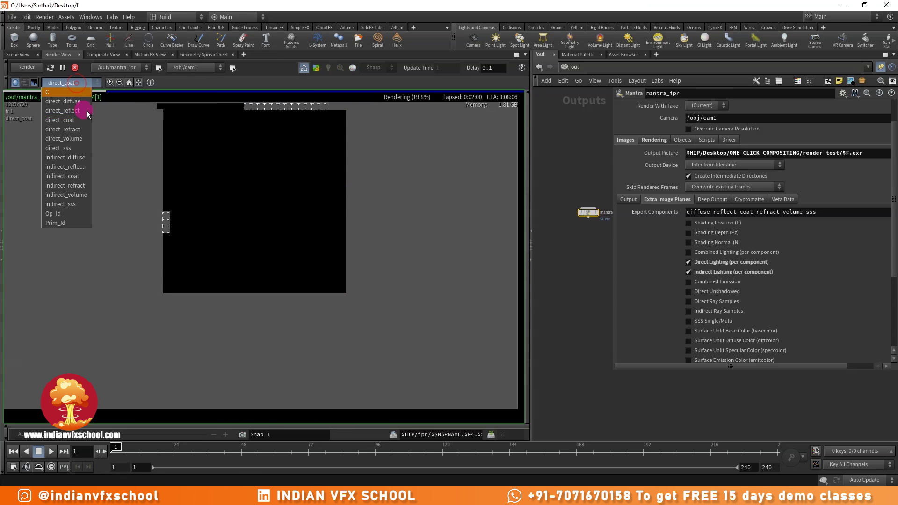
click(83, 139)
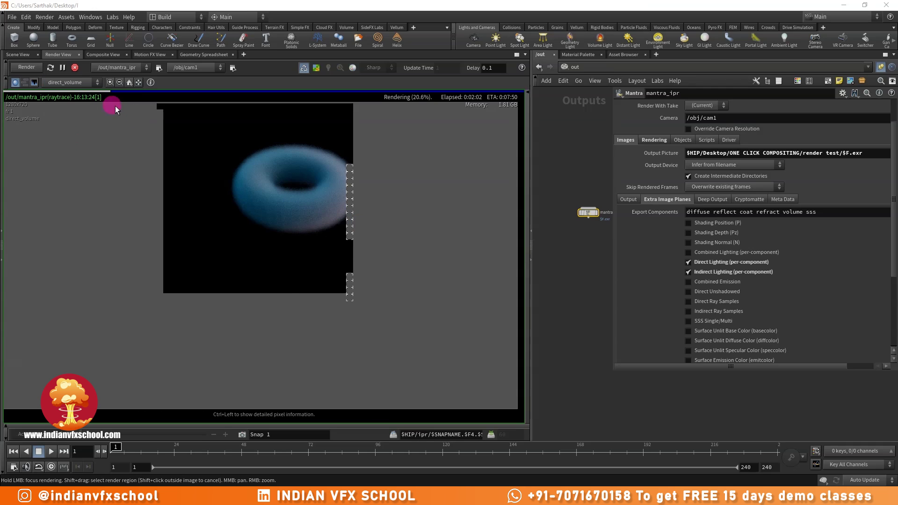
click(72, 83)
click(71, 149)
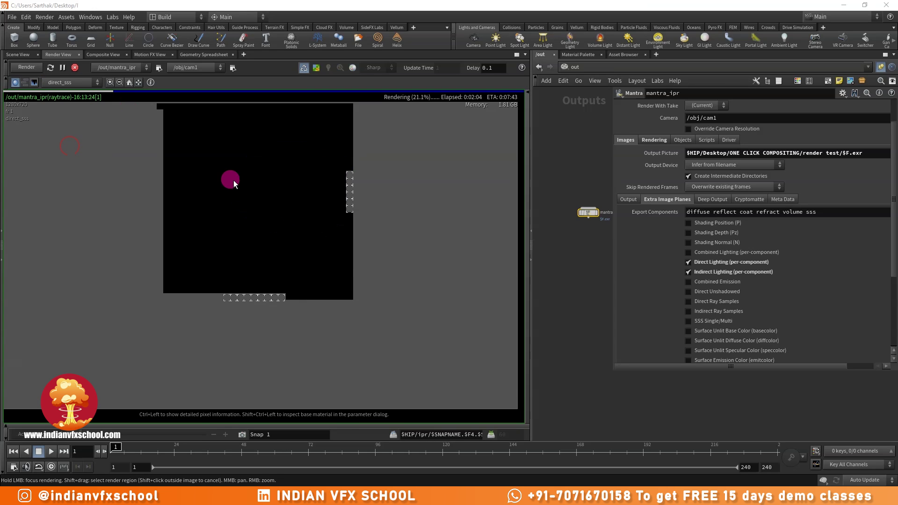
View the indirect_diffuse, indirect_reflect, indirect_refract and indirect_volume planes of the render preview.
click(70, 83)
click(71, 158)
click(70, 83)
click(79, 167)
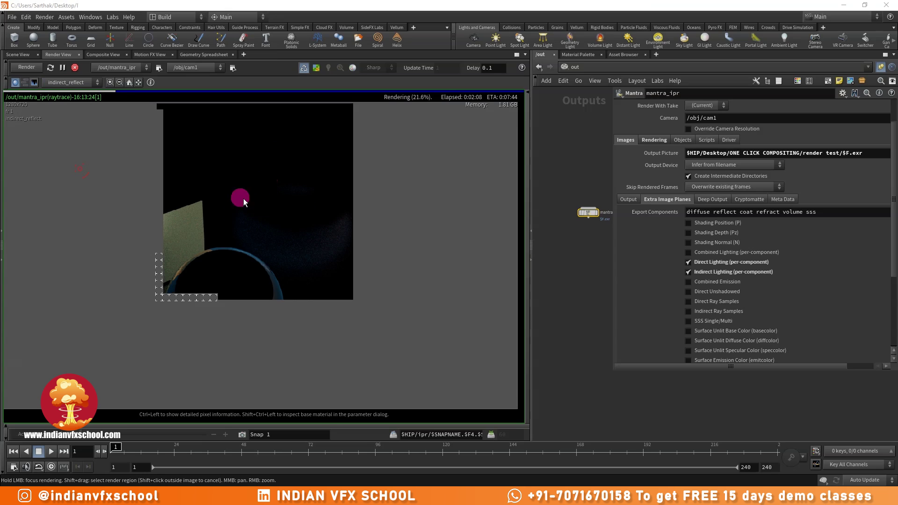
click(72, 83)
click(79, 185)
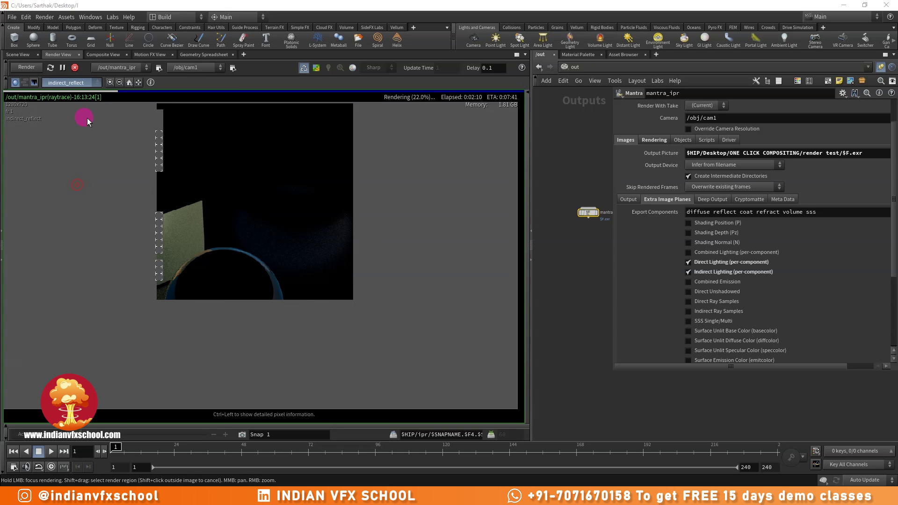
click(72, 83)
click(75, 199)
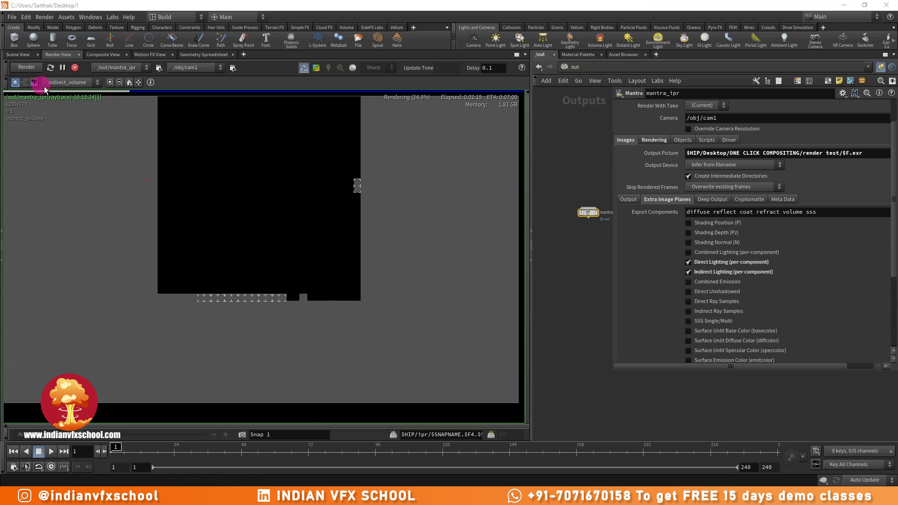
Go to the mat network and look over its principledshader, glass and gold materials.
click(567, 55)
double_click(649, 110)
scroll(604, 280, down, 3)
middle_drag(603, 281, 629, 314)
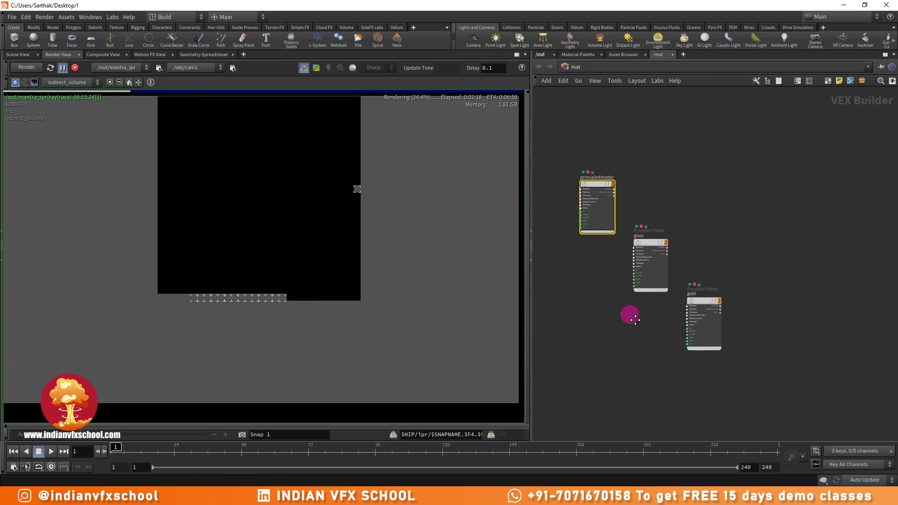
scroll(715, 314, up, 4)
click(711, 305)
middle_drag(589, 179, 702, 306)
click(703, 306)
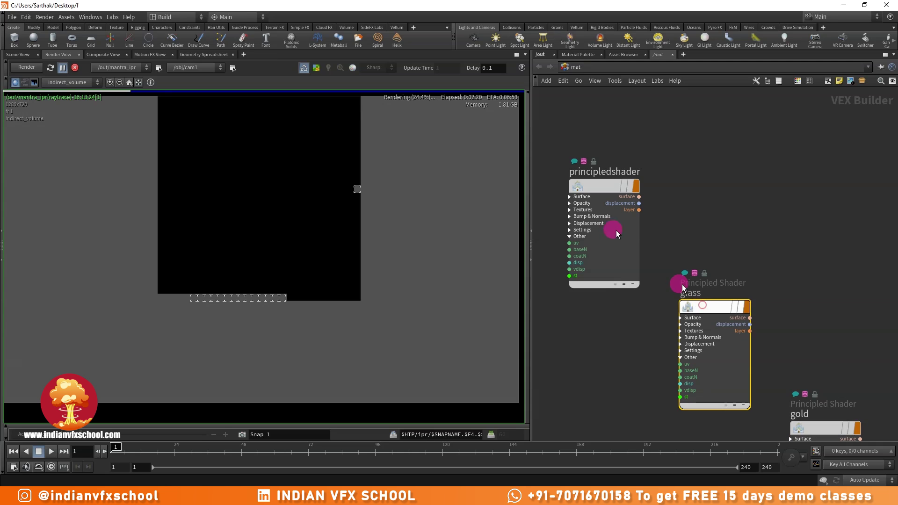
click(594, 187)
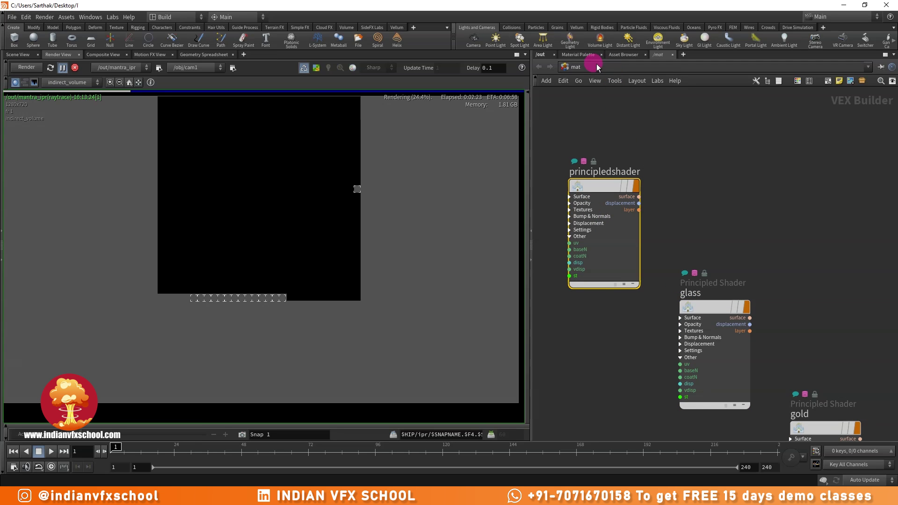
Show the scene's materials in the Material Palette and resume the paused render preview.
click(579, 68)
click(666, 125)
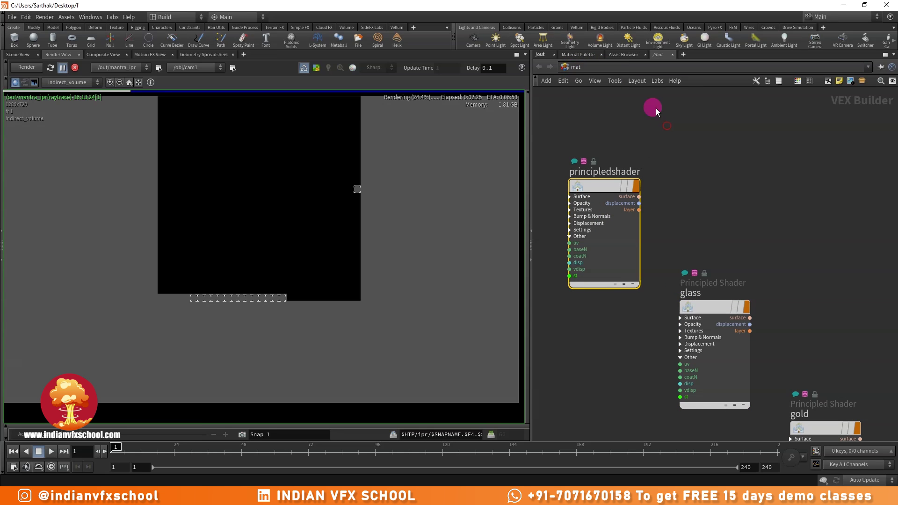
click(588, 56)
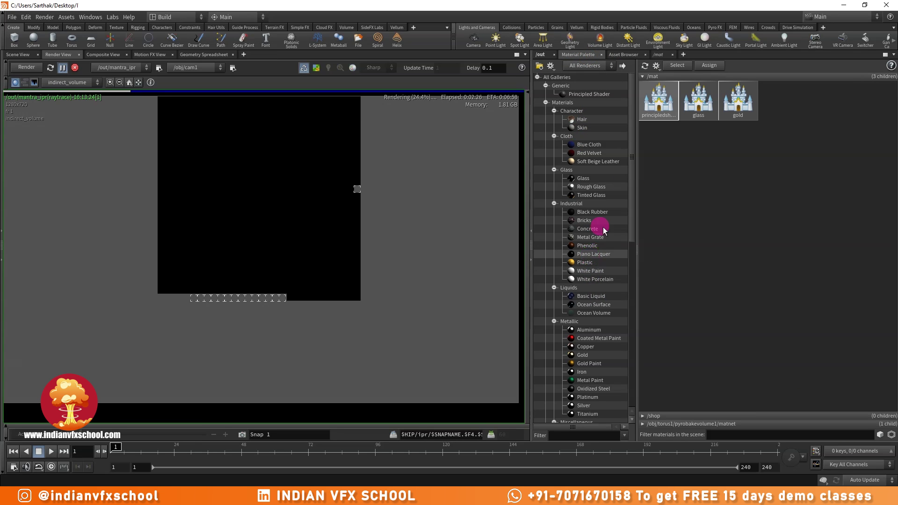
click(62, 69)
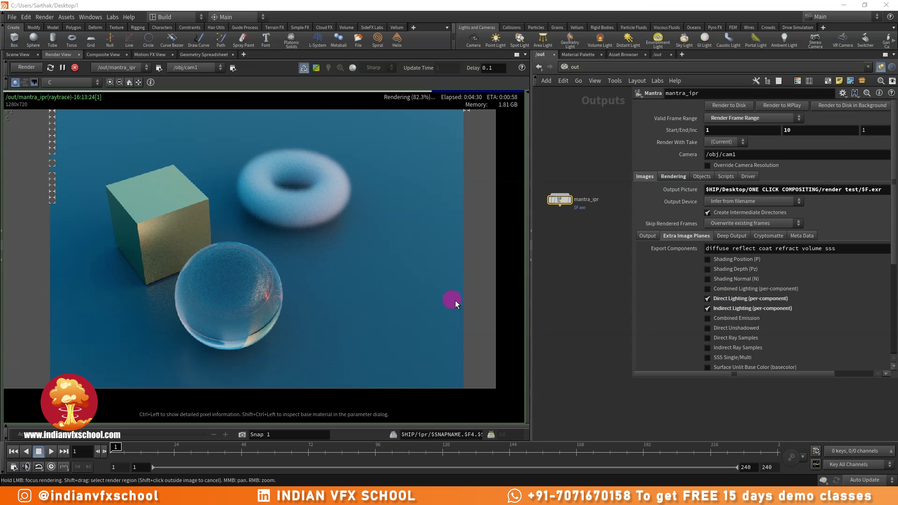
Set the Valid Frame Range of mantra_ipr to Render Frame Range.
click(750, 119)
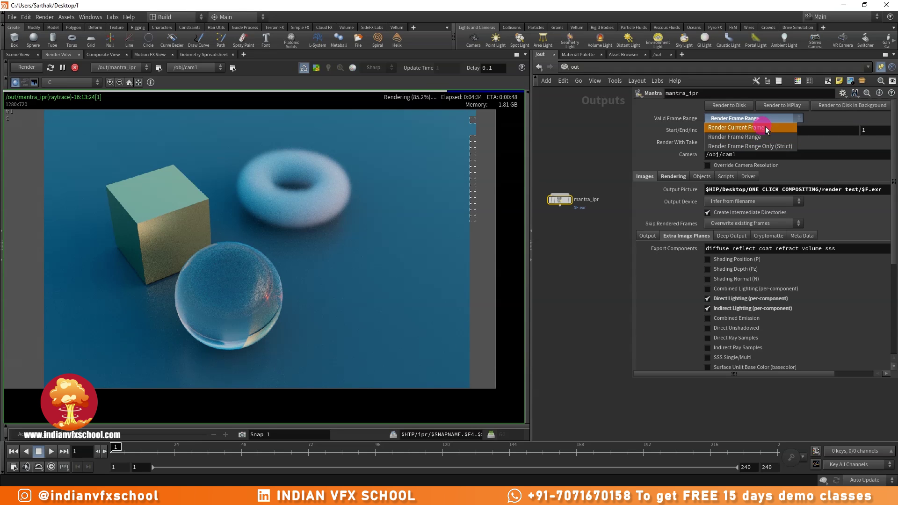
click(743, 136)
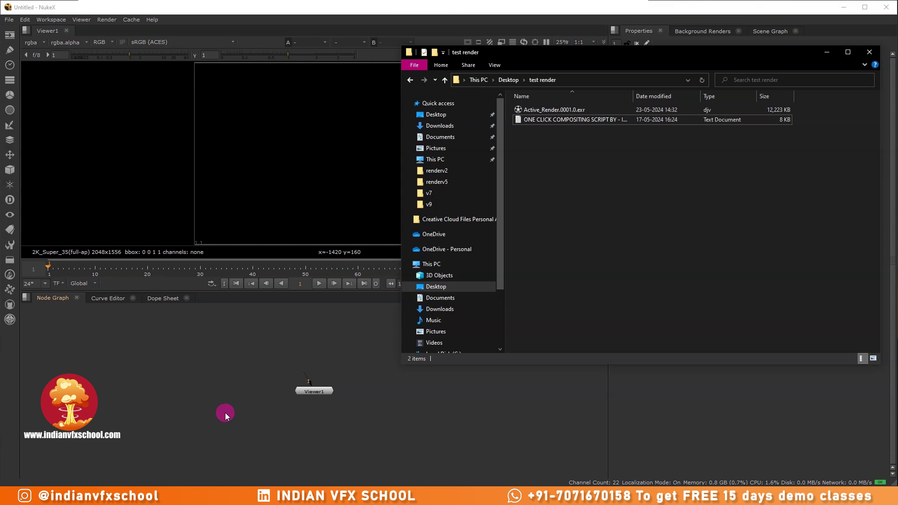
Switch to NukeX, view the ONE CLICK COMPOSITING SCRIPT text file from the test render folder, and close it.
middle_drag(223, 358, 212, 384)
click(197, 495)
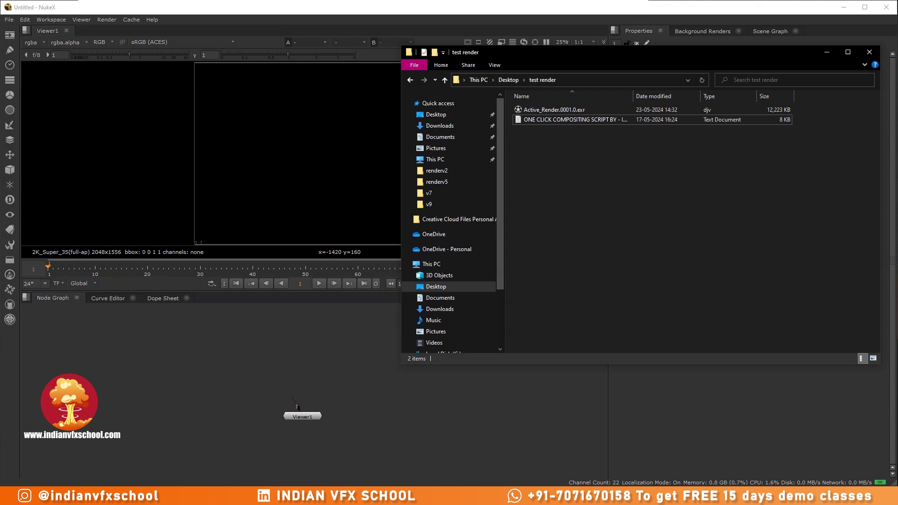
double_click(565, 120)
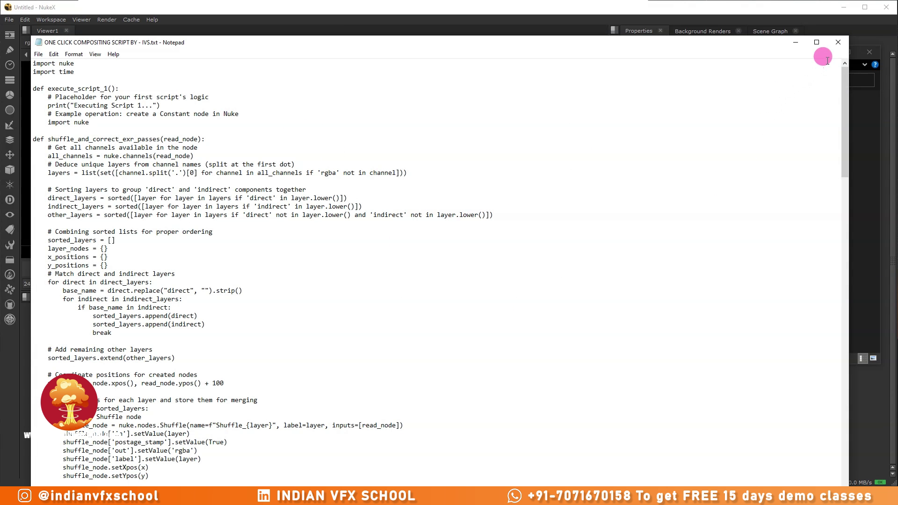
click(840, 47)
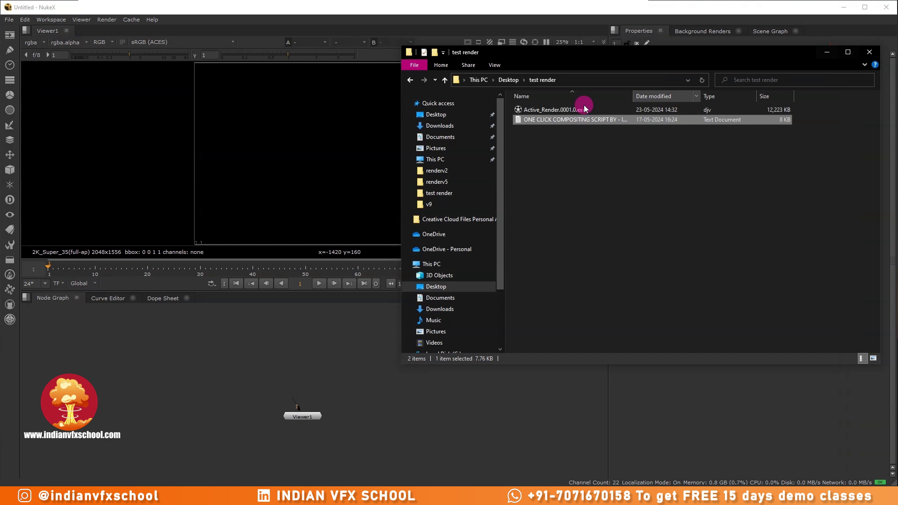
Preview Active_Render.0001.0.exr from the test render folder in djv, and close the player.
click(556, 112)
double_click(556, 111)
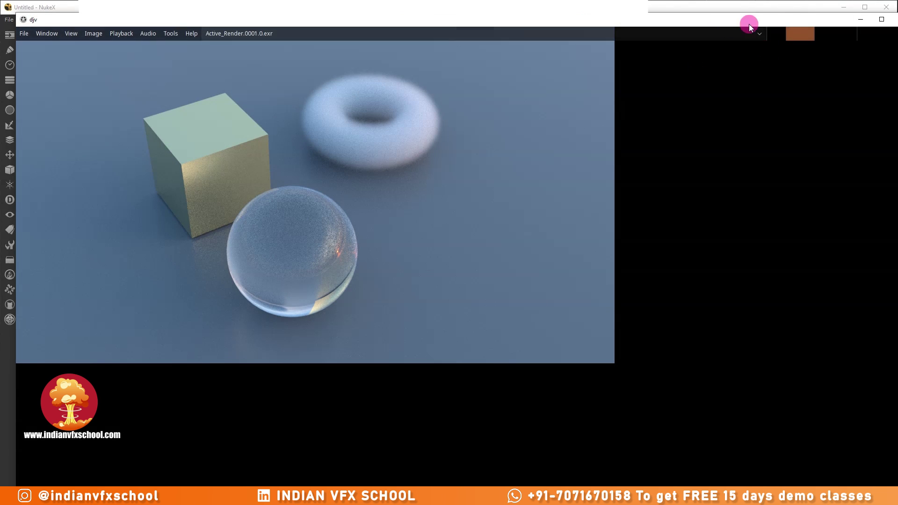
drag(803, 21, 800, 37)
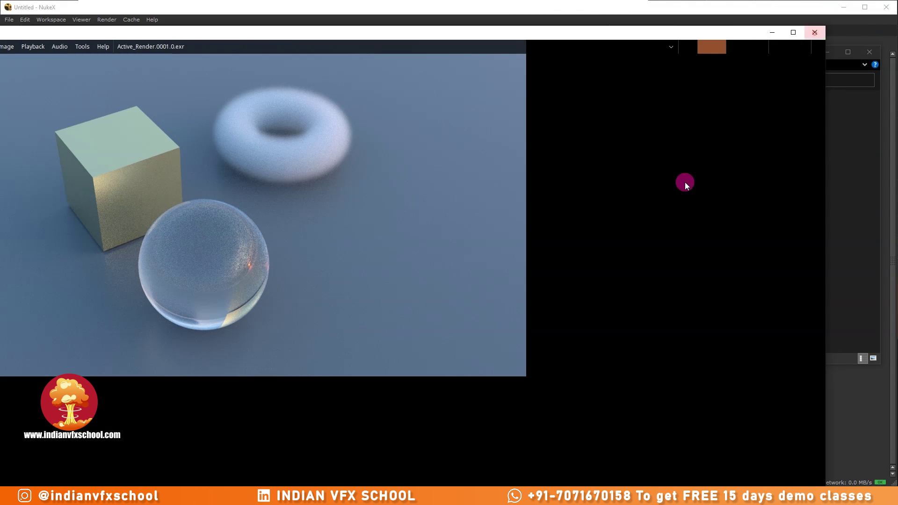
click(813, 32)
Import Active_Render.0001.0.exr into the Nuke node graph as a Read node and connect it to the Viewer.
click(532, 120)
click(553, 106)
drag(564, 110, 185, 350)
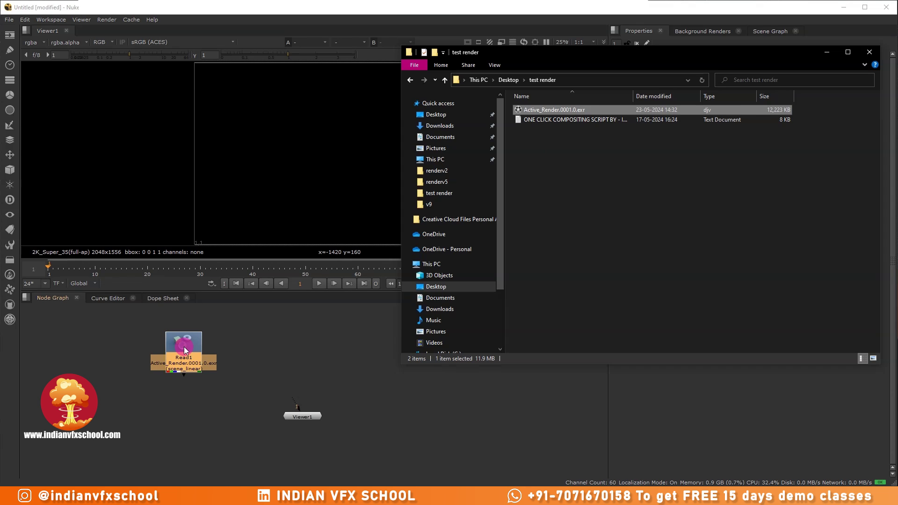
click(185, 350)
key(1)
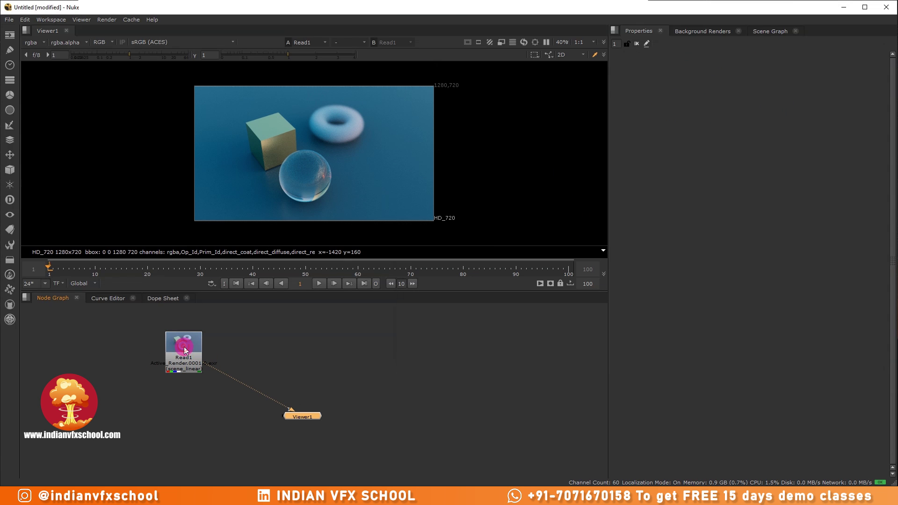
List the layers available in the imported render in the viewer.
middle_drag(220, 340, 232, 356)
scroll(321, 135, up, 2)
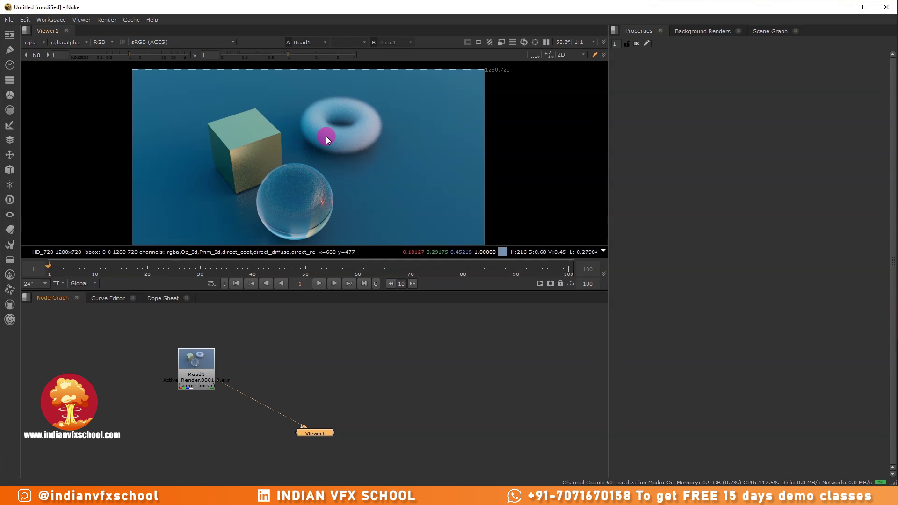
click(40, 44)
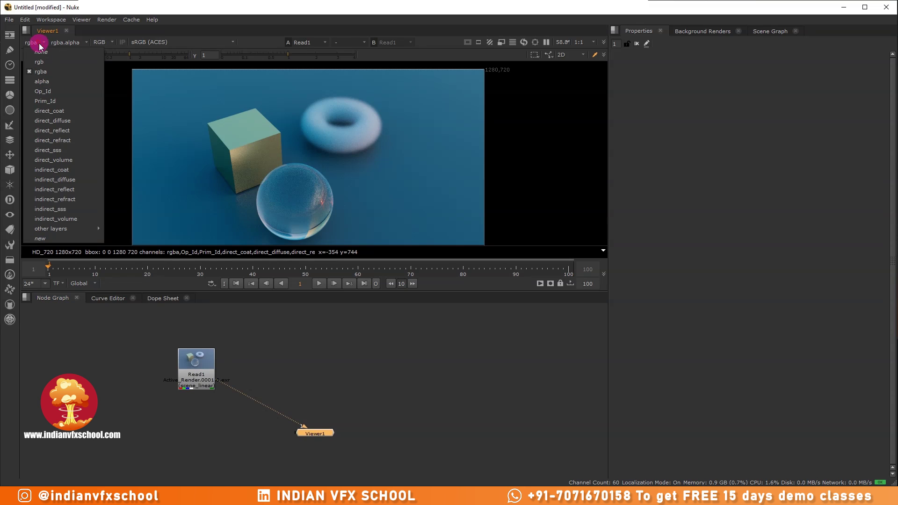
Add a LayerContactSheet node after the Read node to view all render layers together, and delete the node.
click(323, 349)
key(Tab)
text(layer)
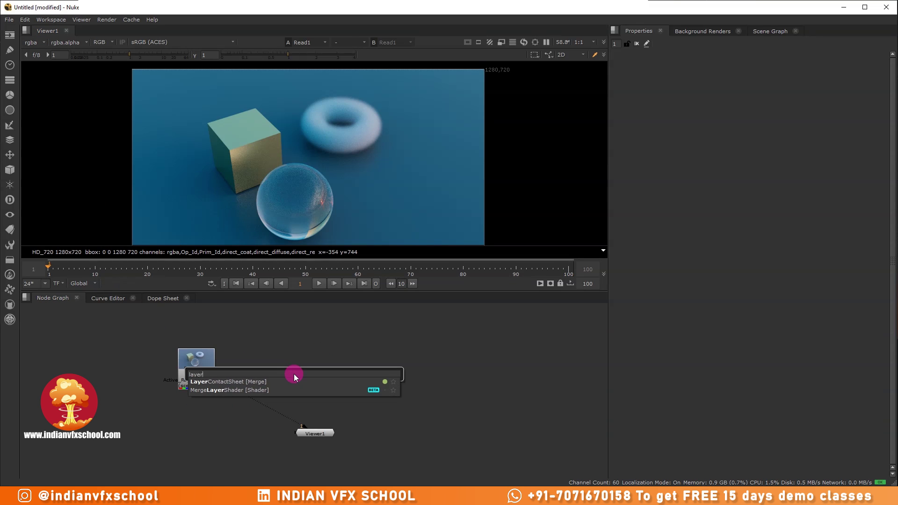
click(265, 384)
drag(292, 375, 250, 401)
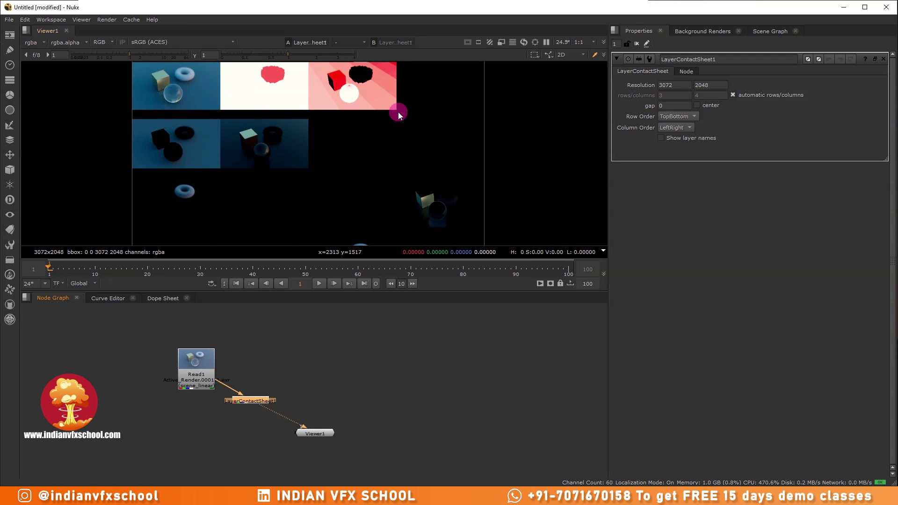
scroll(366, 128, down, 1)
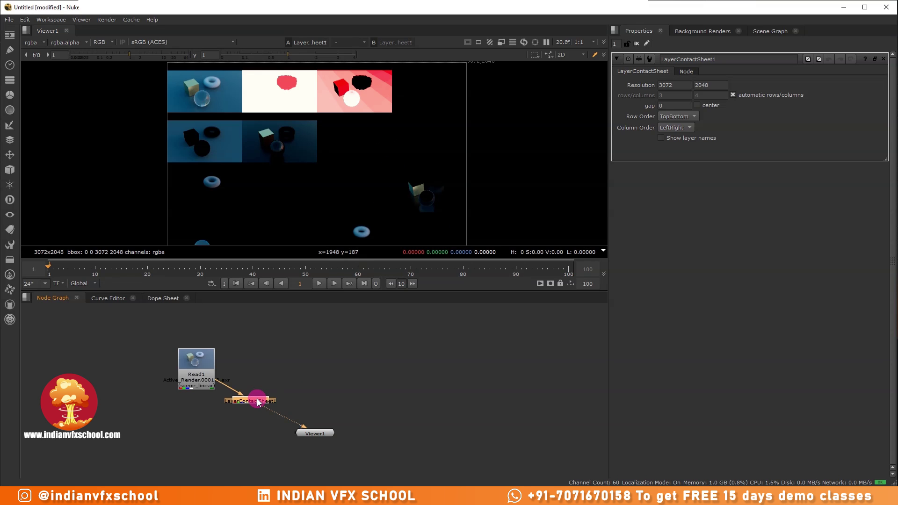
key(Delete)
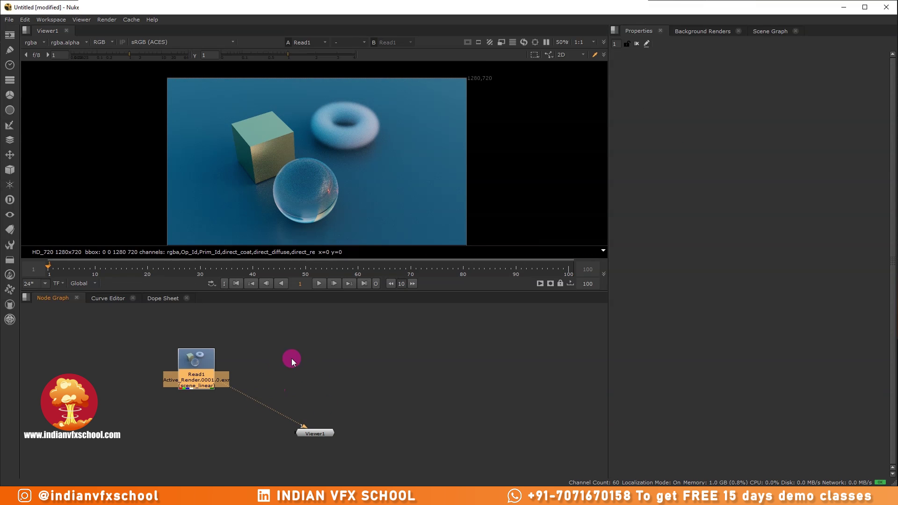
Insert a Shuffle node between the Read node and the Viewer, with direct_volume as its input layer.
click(326, 379)
key(Tab)
text(shuf)
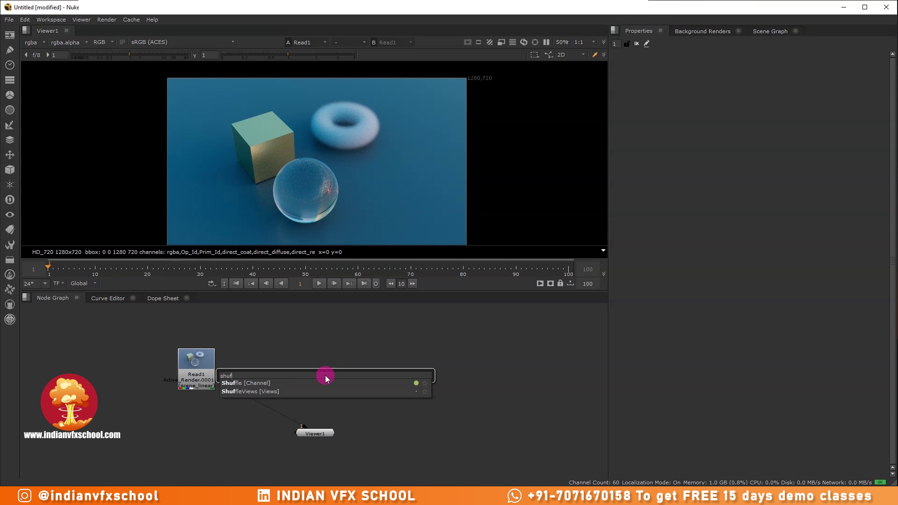
click(273, 383)
drag(314, 381, 224, 424)
click(668, 116)
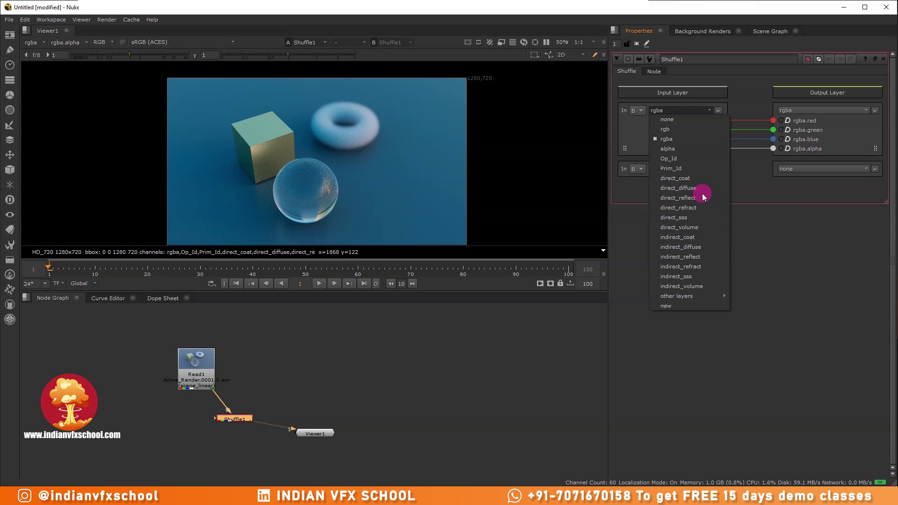
click(699, 225)
Add a second Shuffle node fed by the Read node, with indirect_volume as its input layer.
drag(310, 431, 300, 445)
click(335, 393)
key(Tab)
key(Return)
drag(335, 392, 337, 393)
drag(237, 360, 324, 396)
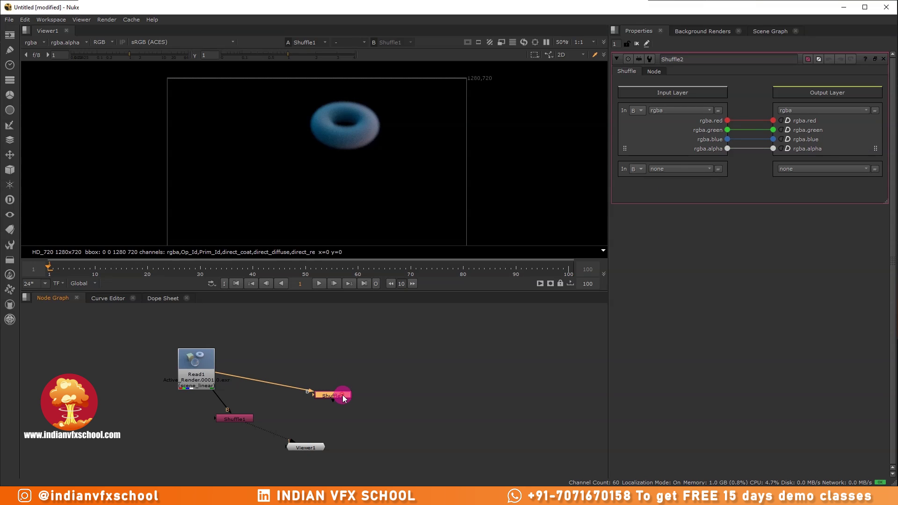
click(676, 112)
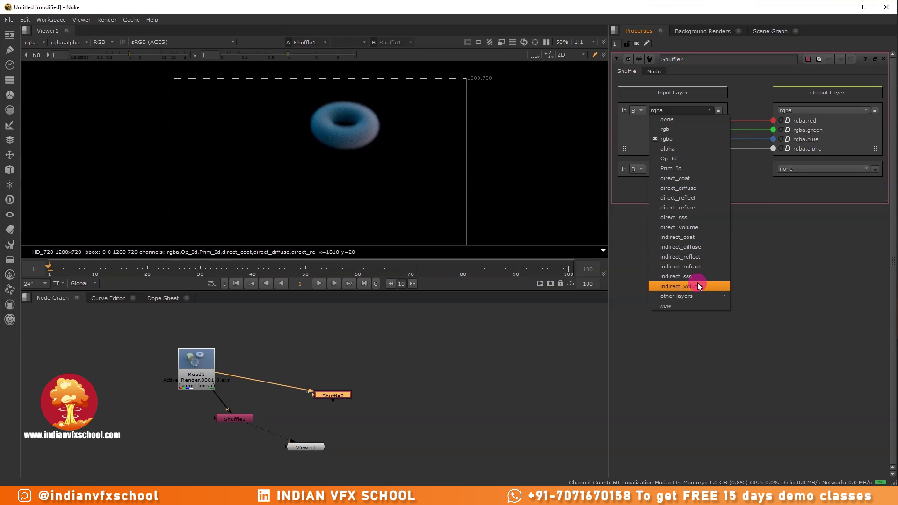
click(681, 286)
View the output of the indirect_volume Shuffle node and move the Viewer node clear of the other nodes.
middle_drag(328, 398, 333, 358)
click(245, 377)
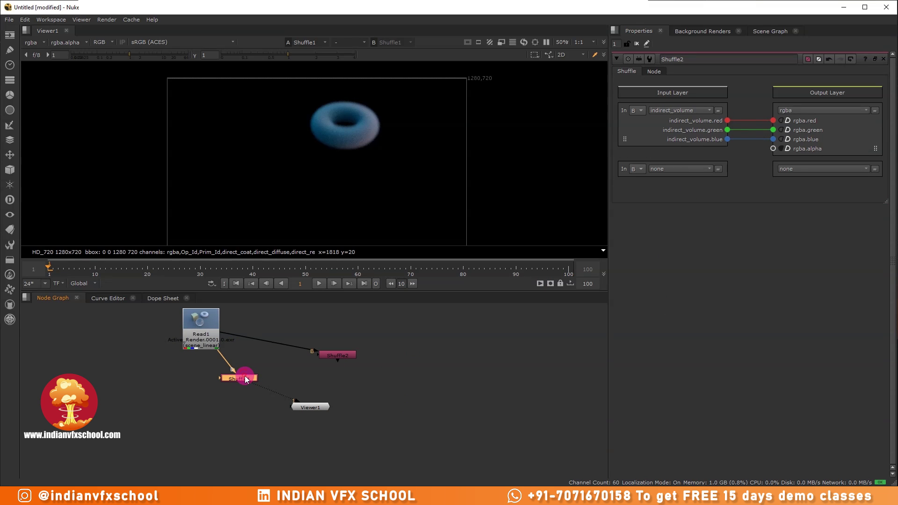
click(323, 355)
key(1)
drag(314, 406, 362, 407)
Combine the direct_volume and indirect_volume Shuffle nodes with a Merge node and view the merged result.
click(293, 413)
key(m)
drag(283, 397, 239, 380)
drag(356, 359, 347, 356)
click(307, 414)
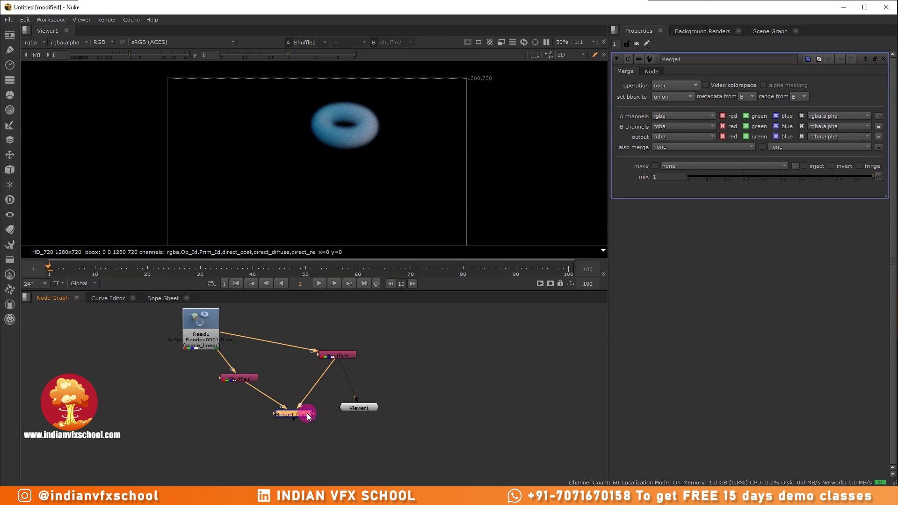
key(1)
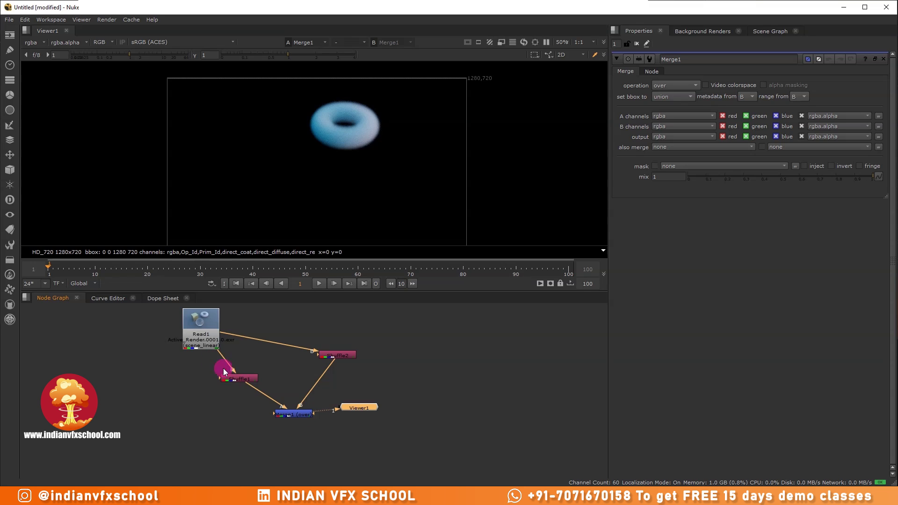
Move the Read and Viewer nodes clear, and delete both Shuffle nodes and the Merge node.
scroll(298, 388, down, 2)
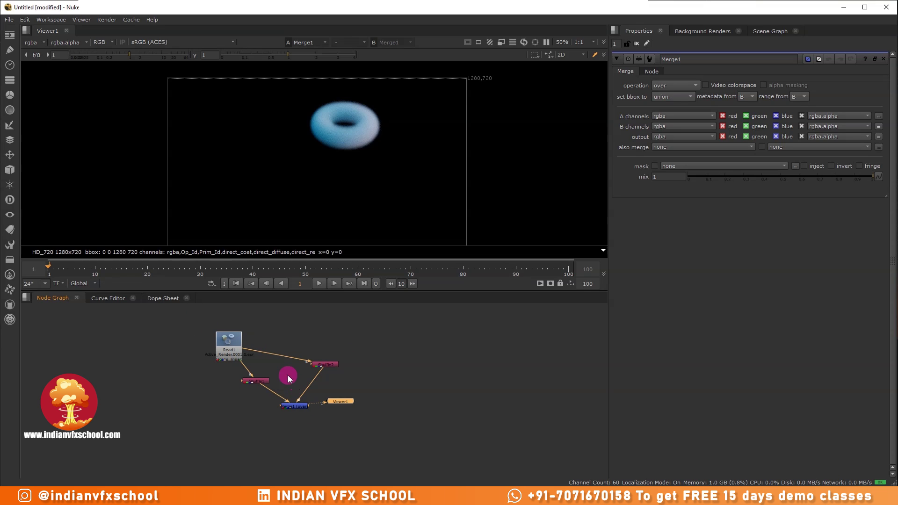
drag(231, 349, 266, 325)
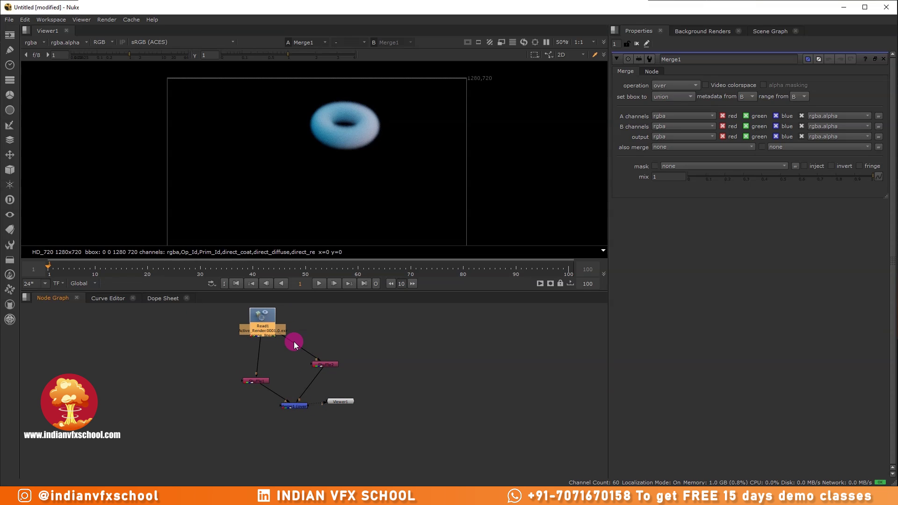
drag(339, 402, 246, 460)
drag(212, 420, 361, 355)
key(Delete)
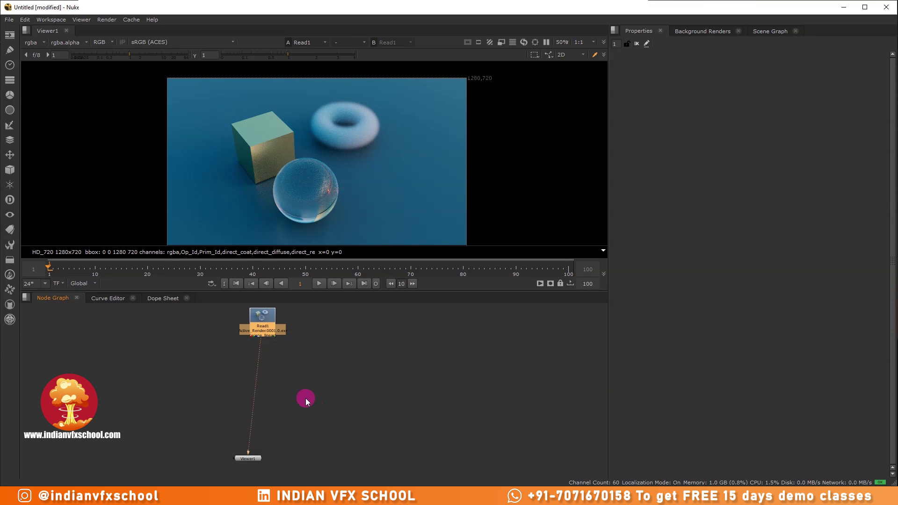
Open the ONE CLICK COMPOSITING SCRIPT text file from the test render folder and reposition its window over Nuke.
click(213, 491)
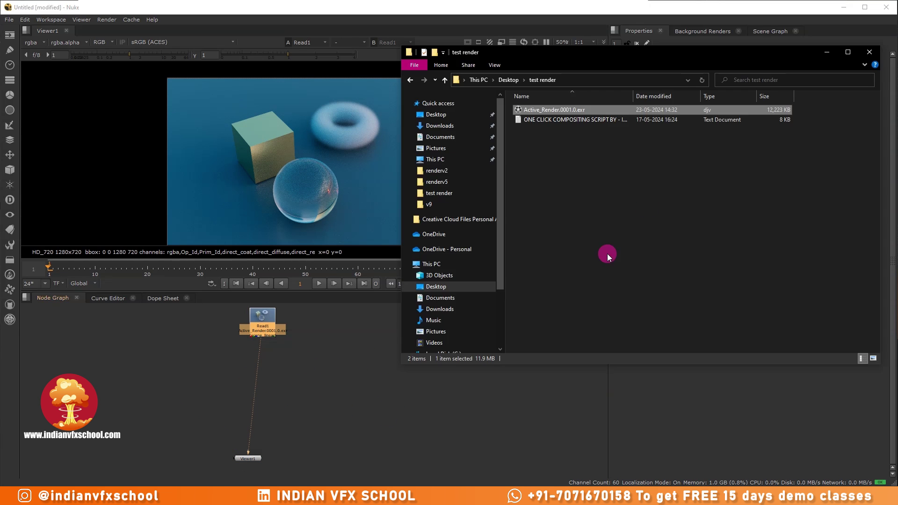
double_click(584, 120)
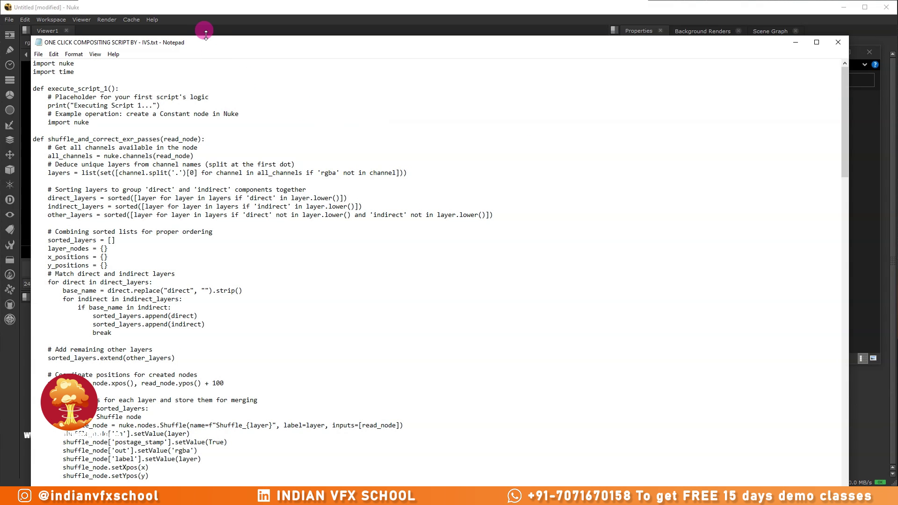
drag(196, 43, 439, 352)
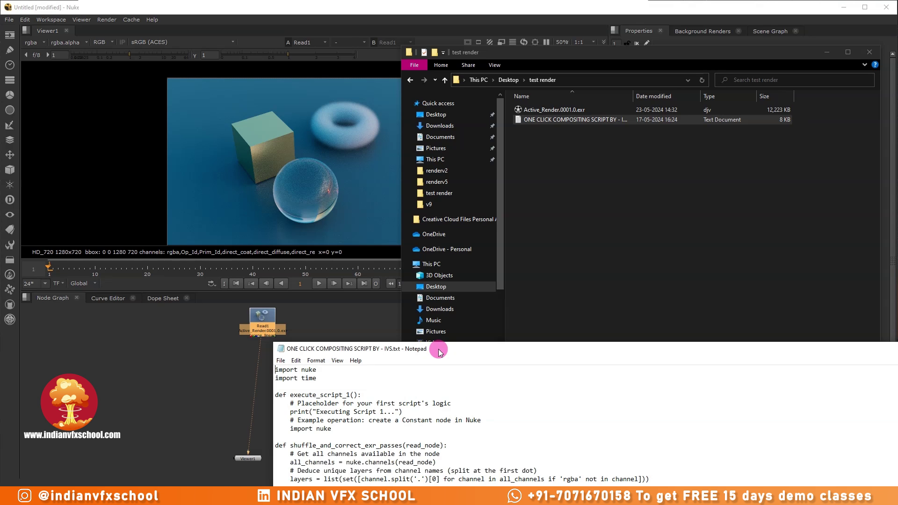
drag(439, 349, 455, 232)
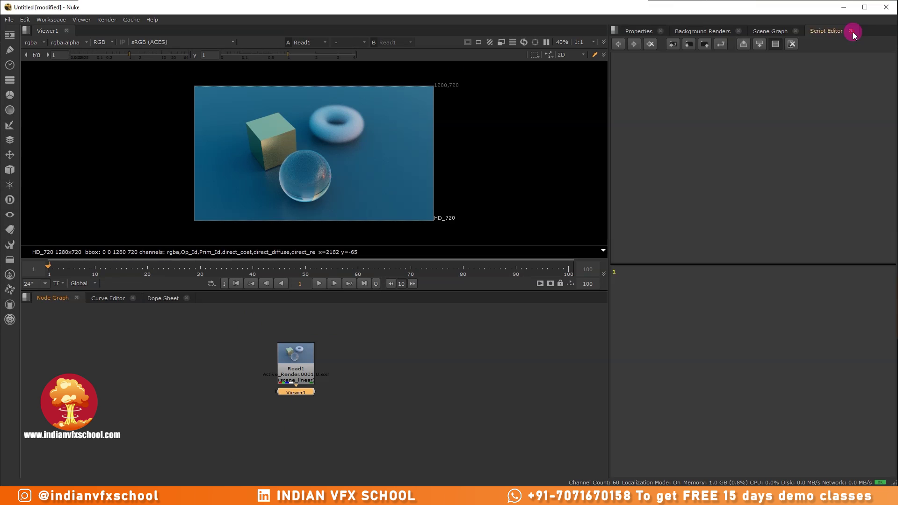
Close the Script Editor and reopen it in the pane that holds Properties and Scene Graph.
click(347, 378)
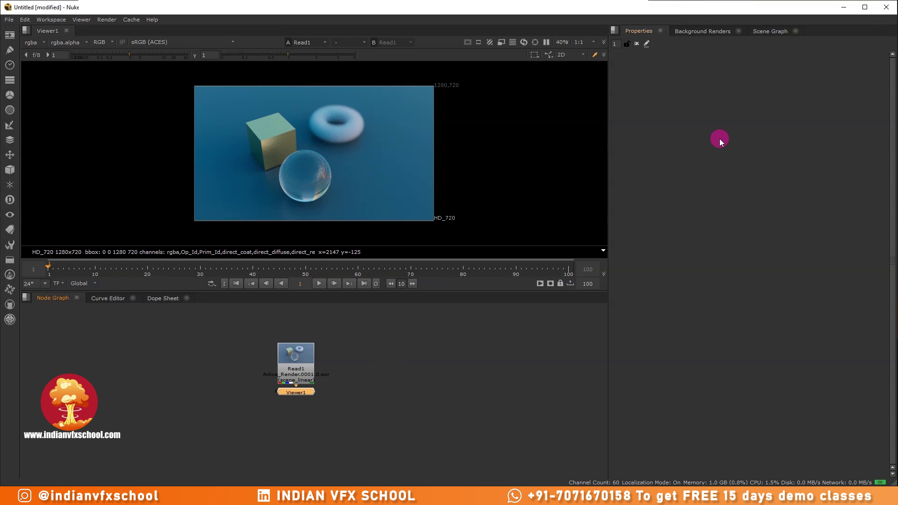
right_click(825, 34)
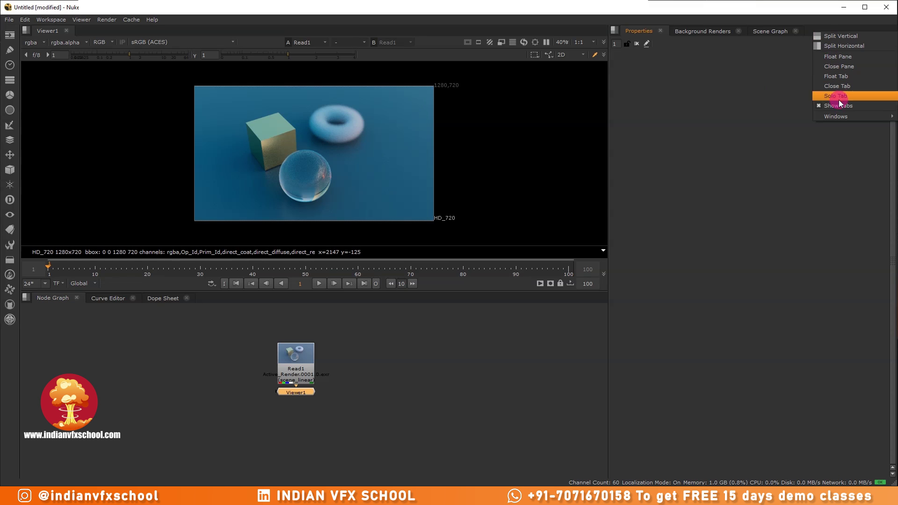
mouse_move(831, 116)
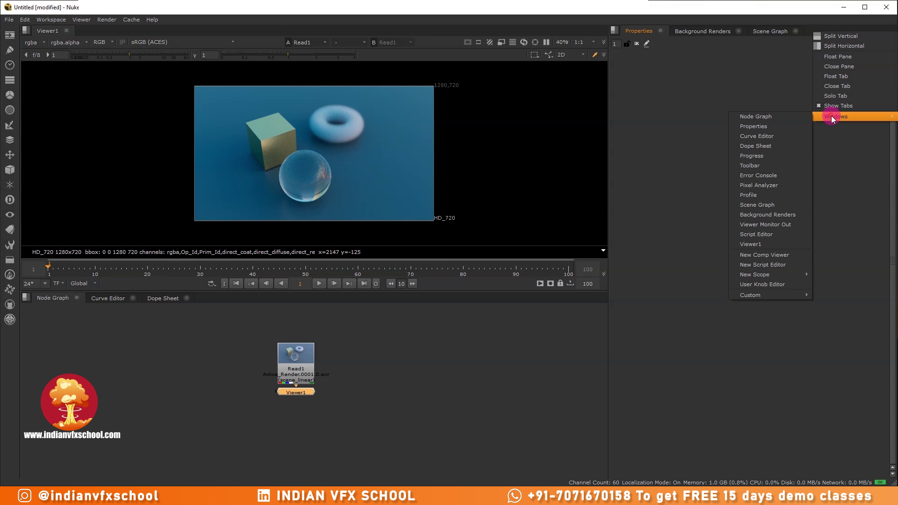
click(755, 234)
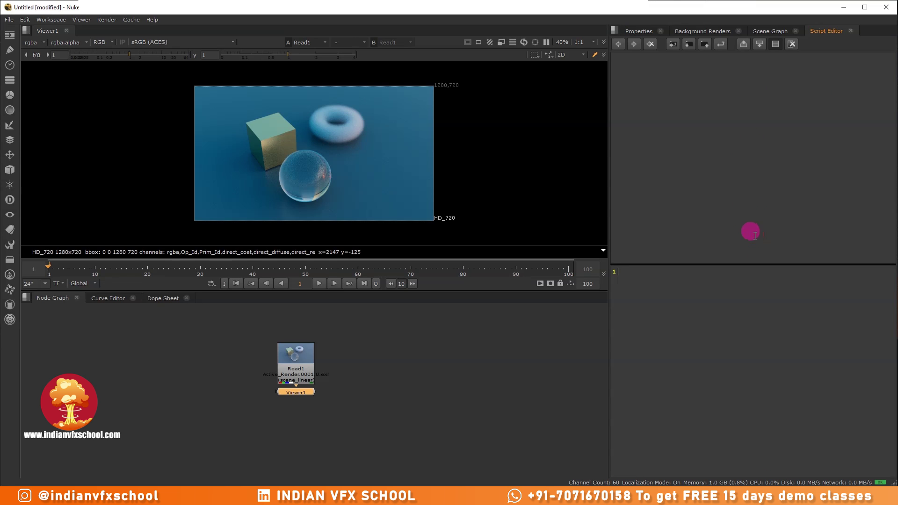
Copy the entire ONE CLICK COMPOSITING SCRIPT text from Notepad and paste it into Nuke's Script Editor.
click(379, 495)
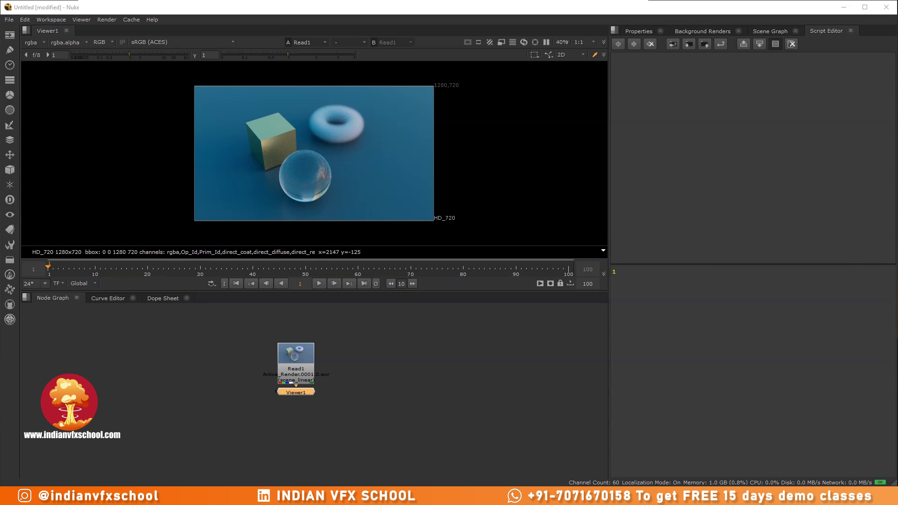
click(454, 361)
key(ctrl+a)
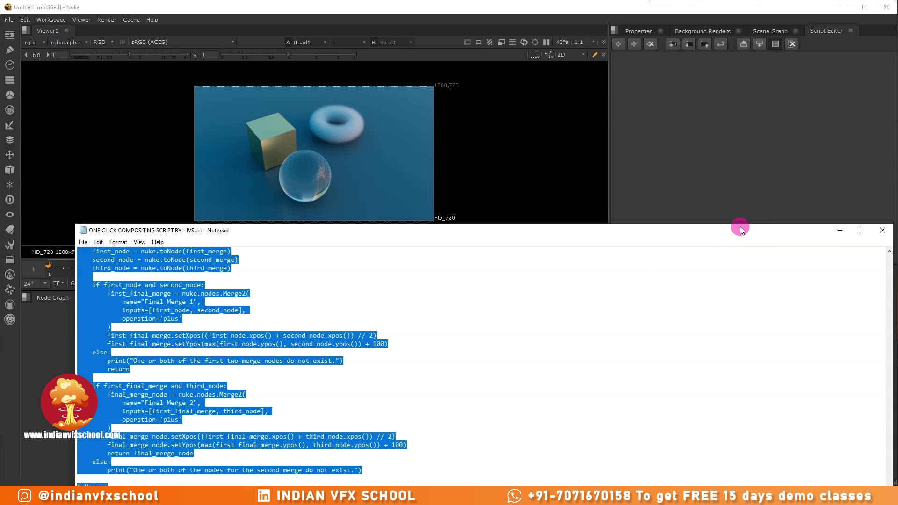
click(840, 230)
click(680, 293)
key(ctrl+v)
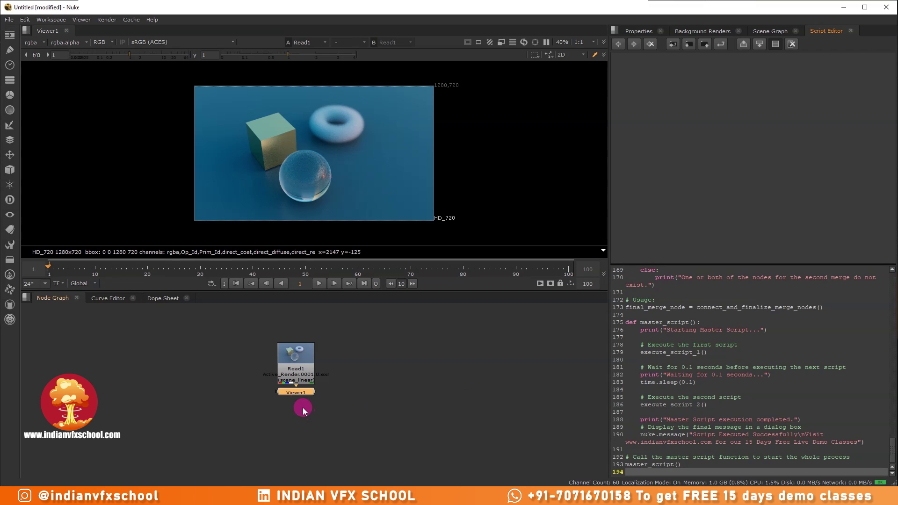
Run the pasted script on the Read1 node and centre Read1 above the generated Shuffle nodes.
drag(297, 392, 298, 442)
click(298, 376)
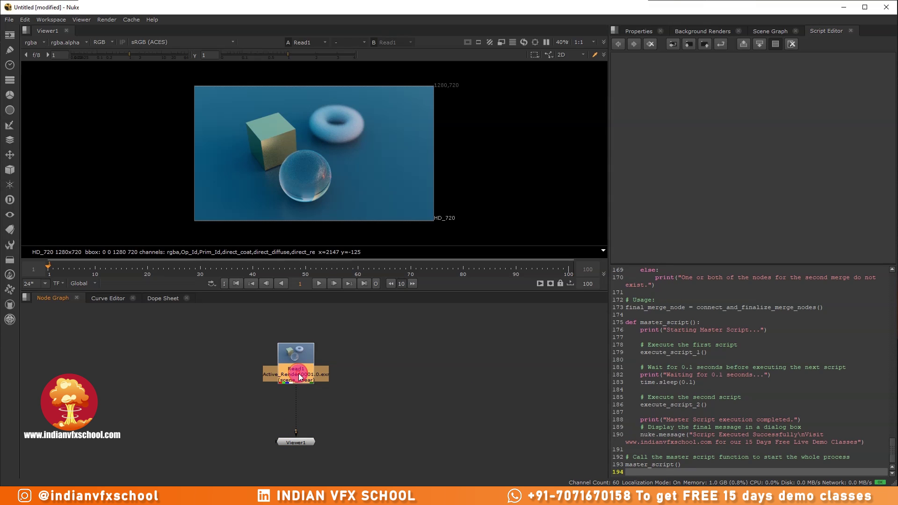
click(720, 43)
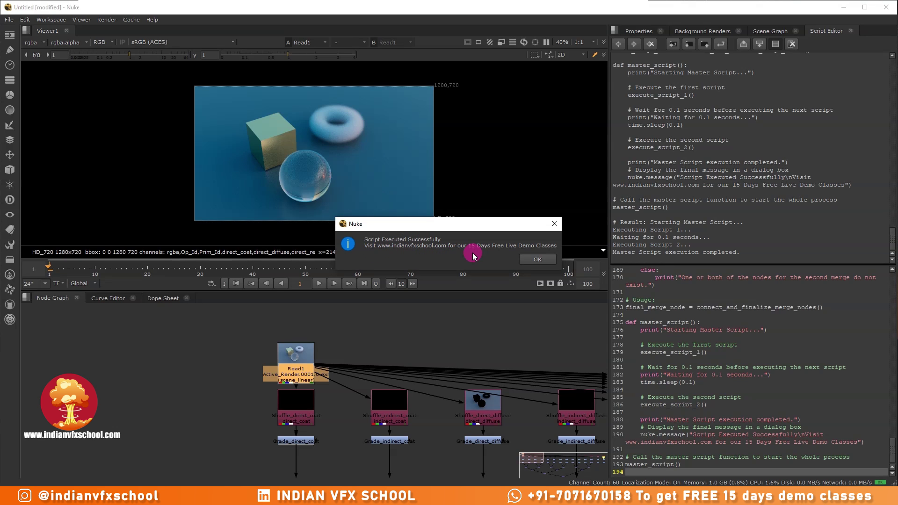
click(538, 260)
scroll(394, 380, down, 6)
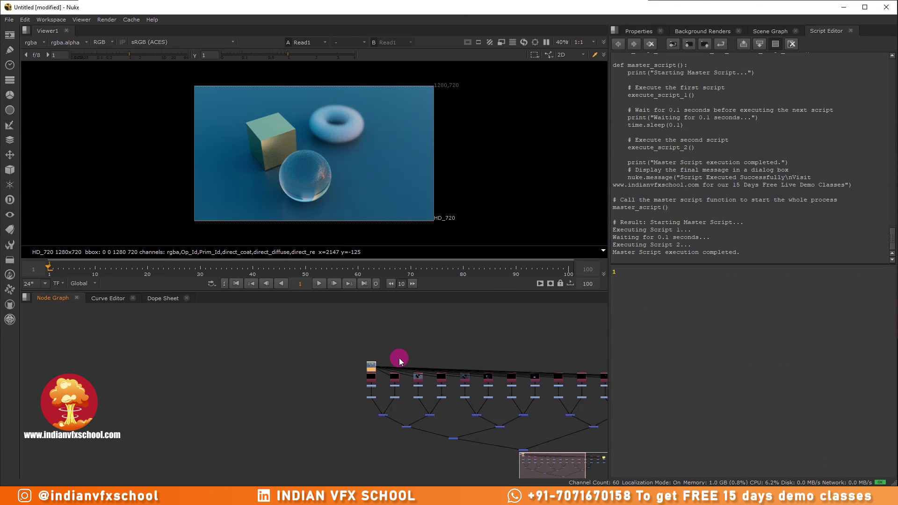
drag(240, 380, 366, 282)
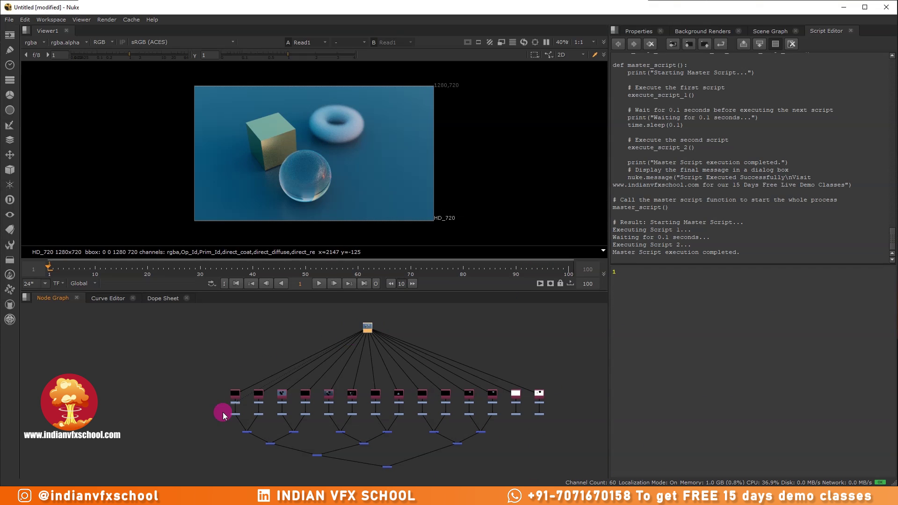
View the outputs of the ColorCorrect_direct_coat and ColorCorrect_indirect_coat nodes in turn.
scroll(232, 433, up, 6)
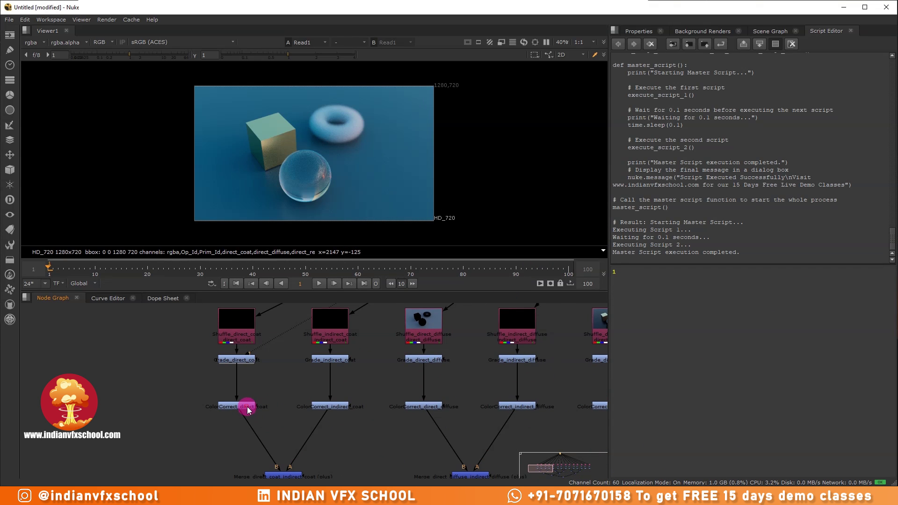
click(244, 407)
key(1)
click(326, 410)
key(1)
View the outputs of the ColorCorrect_direct_diffuse and ColorCorrect_indirect_diffuse nodes in turn.
scroll(335, 361, up, 5)
scroll(348, 385, down, 3)
middle_drag(346, 449, 285, 414)
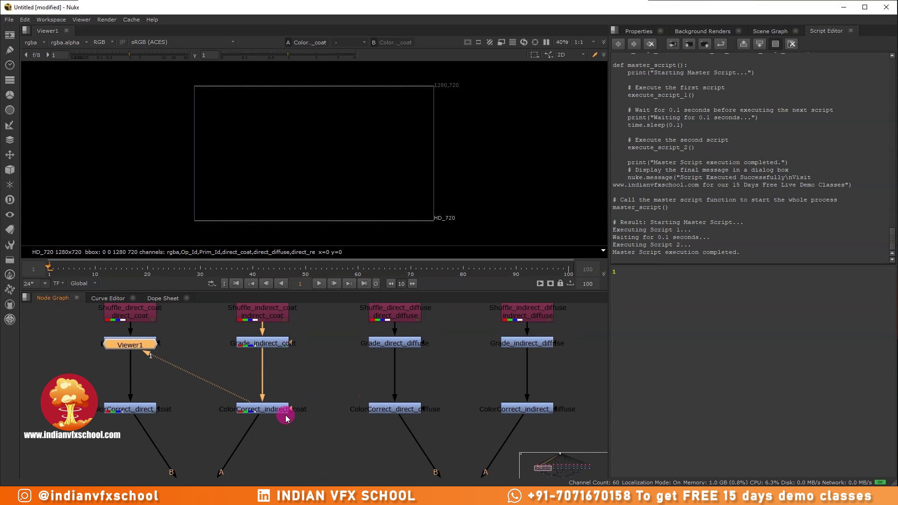
click(391, 412)
key(3)
scroll(314, 360, down, 3)
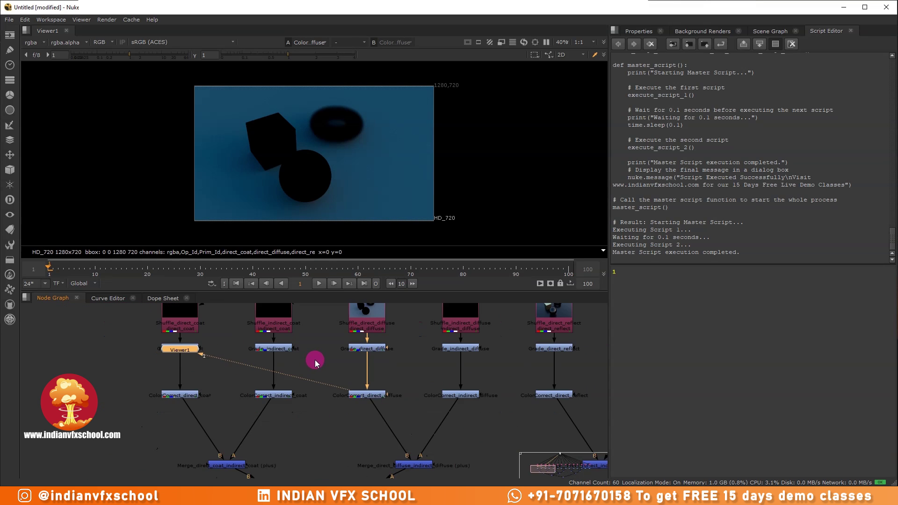
click(447, 425)
key(1)
View the outputs of the ColorCorrect_direct_reflect and ColorCorrect_indirect_reflect nodes in turn.
click(479, 392)
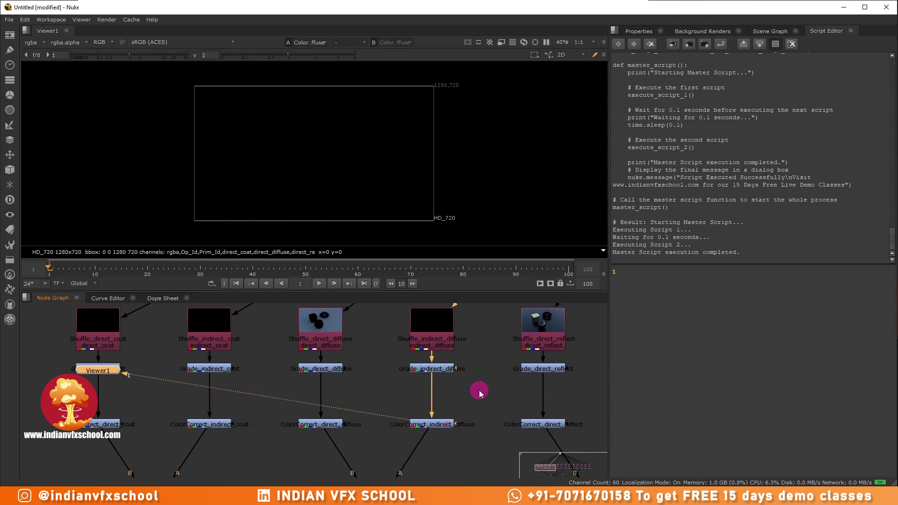
middle_drag(478, 392, 342, 381)
click(410, 417)
key(1)
click(415, 388)
middle_drag(415, 389, 354, 384)
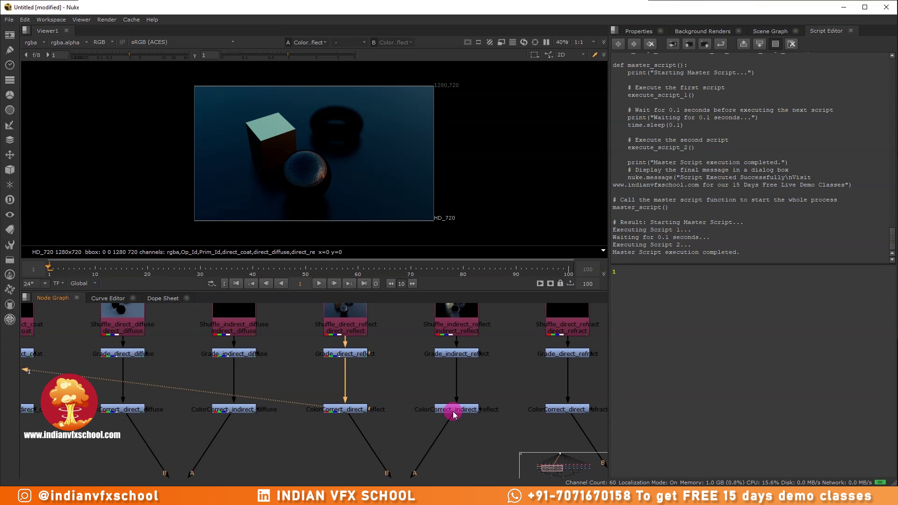
click(452, 411)
key(1)
View the outputs of the direct and indirect refract ColorCorrect nodes in turn.
click(473, 385)
scroll(473, 385, down, 2)
middle_drag(458, 385, 334, 375)
scroll(333, 375, up, 2)
click(456, 403)
key(1)
click(405, 375)
middle_drag(405, 375, 259, 364)
click(422, 393)
key(1)
View the ColorCorrect outputs of the sss and volume passes, ending on ColorCorrect_indirect_volume.
middle_drag(473, 359, 325, 362)
click(382, 396)
key(1)
scroll(481, 398, down, 2)
middle_drag(475, 398, 350, 401)
scroll(442, 398, up, 3)
click(450, 398)
key(1)
click(529, 409)
middle_drag(529, 409, 406, 409)
click(459, 397)
key(1)
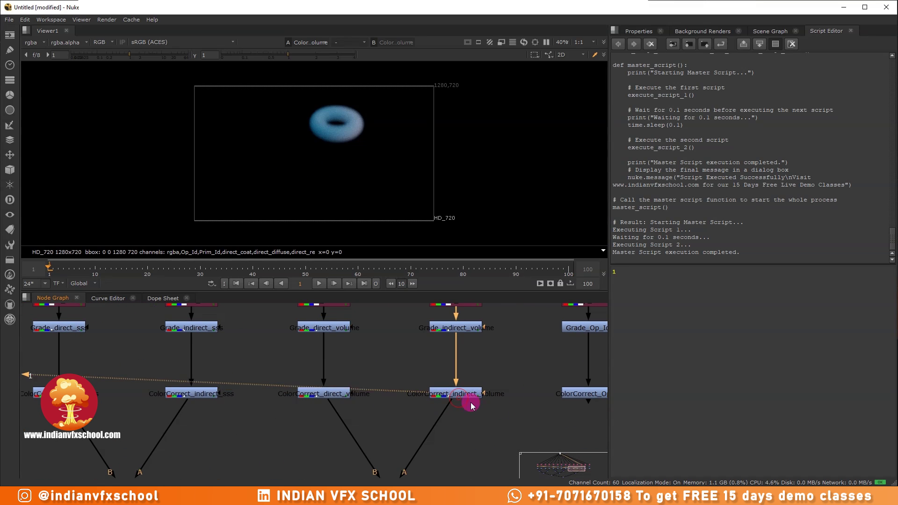
View the outputs of the ColorCorrect_Op_Id and ColorCorrect_Prim_Id nodes in turn.
scroll(400, 403, down, 3)
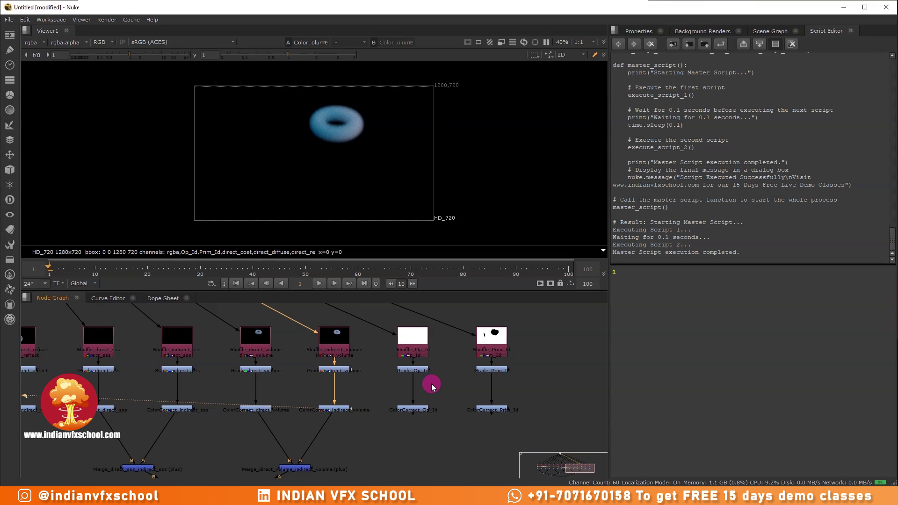
scroll(422, 407, up, 3)
click(415, 411)
key(1)
click(547, 414)
key(1)
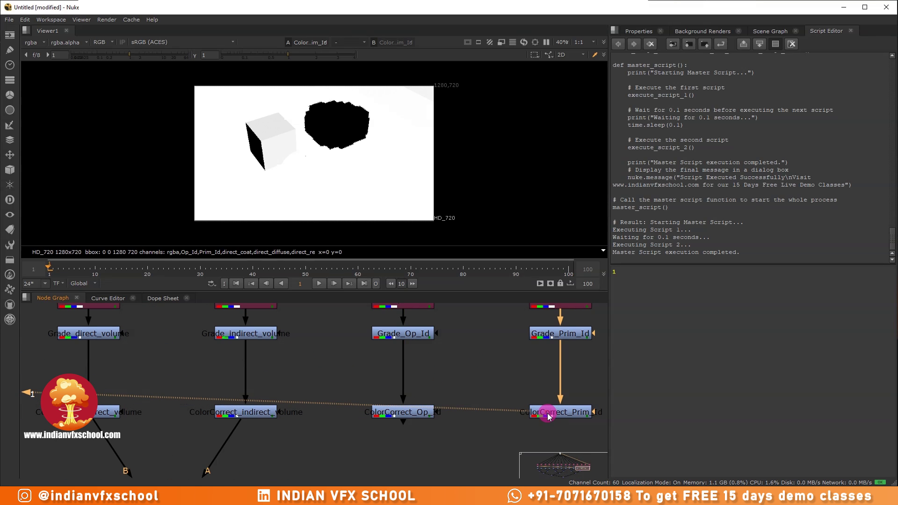
View the outputs of the Merge nodes that combine direct and indirect passes, ending on the refract pair.
scroll(467, 369, down, 5)
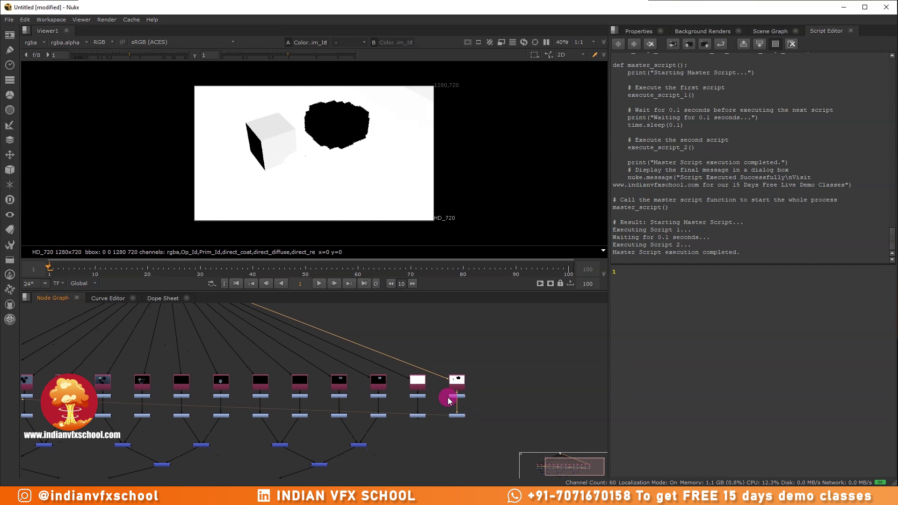
drag(443, 423, 407, 426)
click(421, 445)
middle_drag(433, 439, 507, 383)
middle_drag(306, 421, 206, 413)
scroll(136, 389, up, 4)
key(1)
click(295, 396)
click(288, 396)
key(1)
scroll(340, 407, down, 1)
scroll(285, 399, up, 2)
click(281, 397)
key(1)
click(465, 398)
key(1)
View the merged direct and indirect results of the sss pair and the volume pair.
scroll(425, 400, down, 3)
middle_drag(399, 400, 243, 384)
scroll(414, 386, up, 4)
click(418, 372)
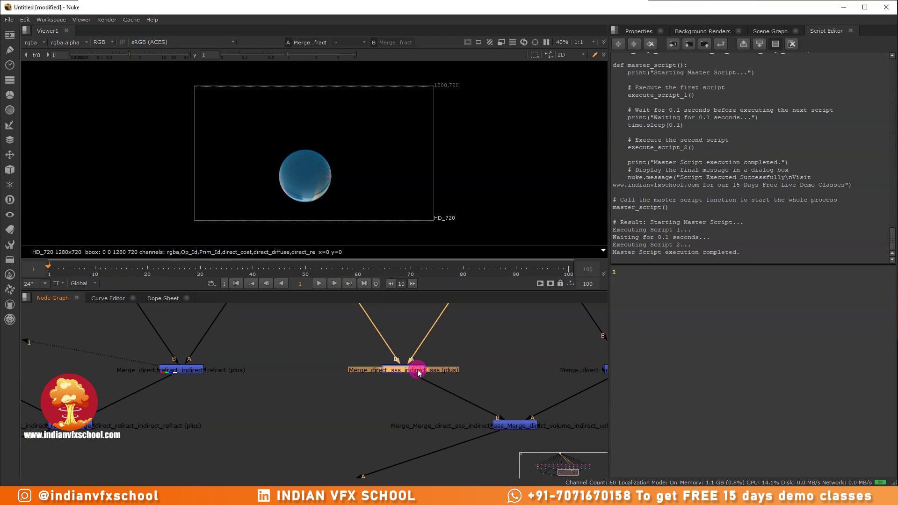
key(1)
middle_drag(510, 379, 359, 373)
click(488, 367)
key(1)
View the outputs of Final_Merge_1, the combined sss and volume Merge node, and Final_Merge_2.
middle_drag(481, 363, 160, 394)
click(157, 396)
key(1)
scroll(159, 396, down, 2)
middle_drag(296, 400, 250, 407)
scroll(499, 368, up, 2)
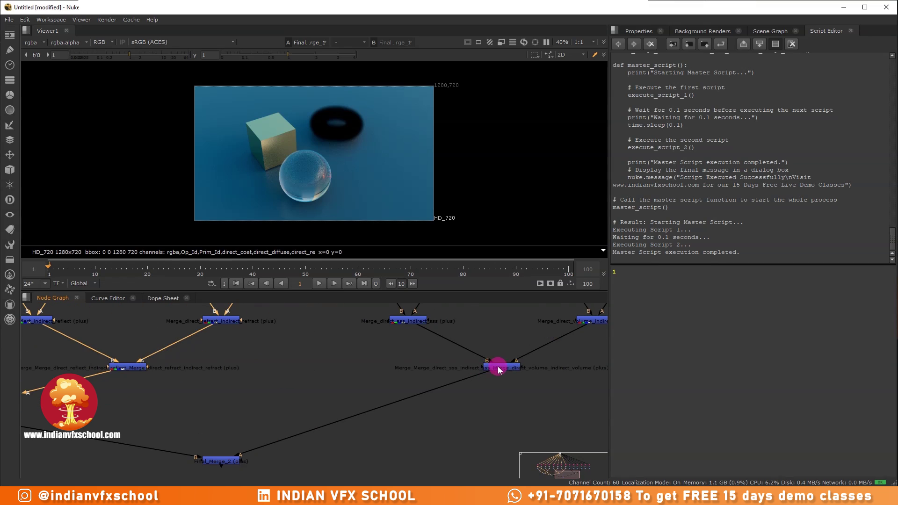
click(499, 368)
key(1)
middle_drag(199, 455, 402, 380)
click(320, 391)
key(1)
Move the Viewer node to just below the Final_Merge_2 node at the end of the tree.
scroll(320, 391, down, 6)
scroll(225, 327, up, 5)
drag(225, 327, 210, 460)
scroll(214, 414, down, 4)
middle_drag(209, 397, 191, 354)
scroll(192, 356, up, 2)
drag(195, 411, 445, 454)
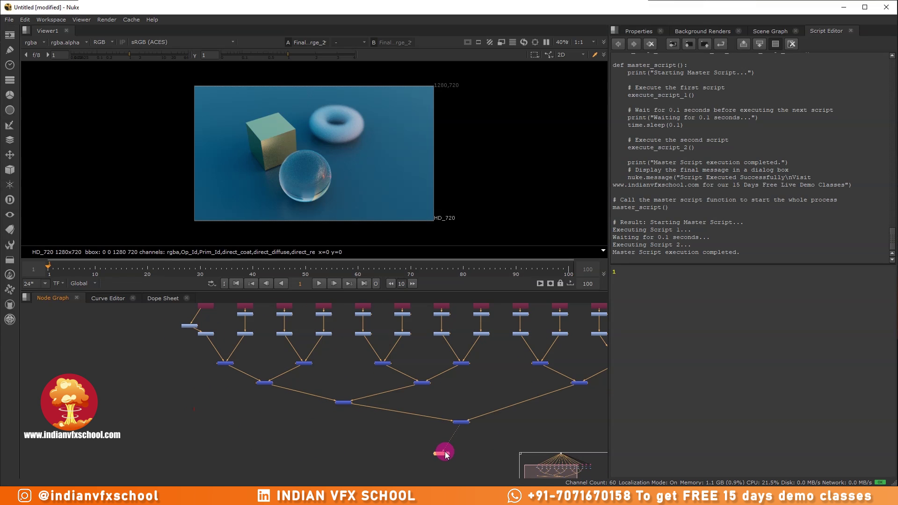
Connect the Read1 node to the Viewer's second input while keeping Final_Merge_2 on the first.
middle_drag(505, 369, 442, 491)
scroll(362, 353, up, 4)
middle_drag(374, 400, 336, 244)
click(360, 351)
Switch the Viewer between the Final_Merge_2 and Read1 outputs to compare the rebuilt composite with the original render.
scroll(360, 393, down, 4)
scroll(361, 449, up, 3)
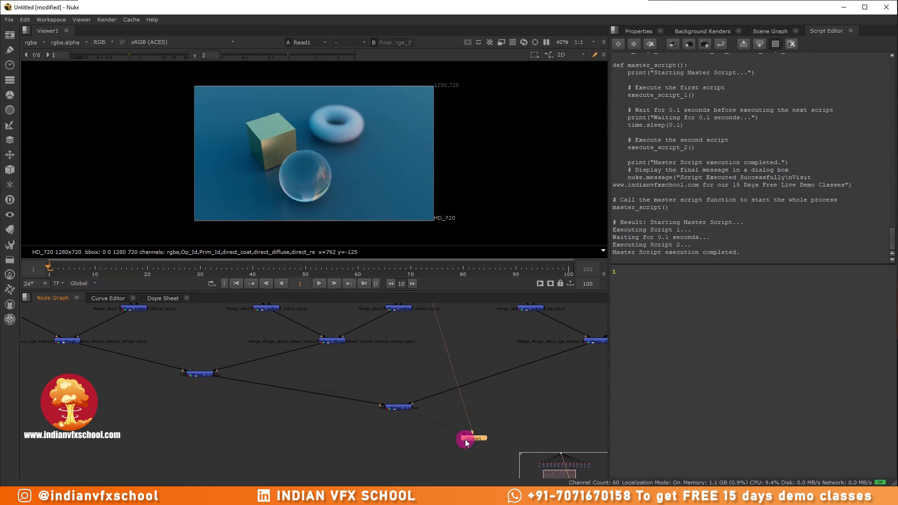
scroll(405, 393, up, 3)
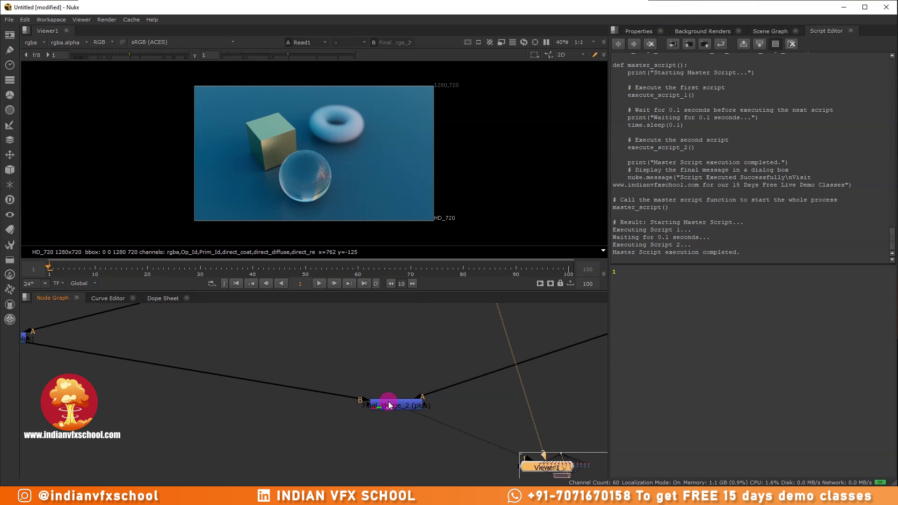
scroll(389, 404, down, 4)
scroll(395, 416, up, 2)
scroll(395, 415, down, 1)
scroll(395, 415, down, 2)
middle_drag(394, 406, 396, 460)
scroll(387, 323, up, 6)
middle_drag(400, 341, 391, 377)
key(1)
key(2)
key(1)
scroll(391, 377, down, 4)
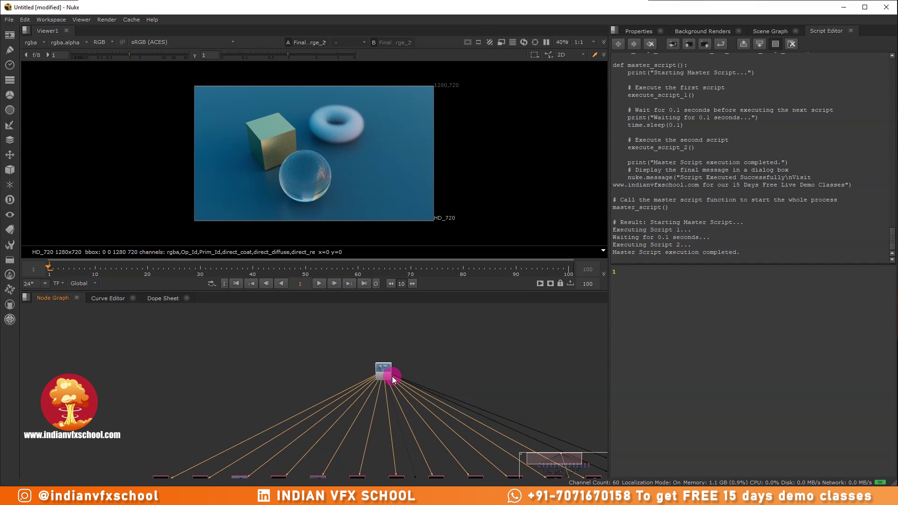
scroll(391, 375, down, 2)
key(1)
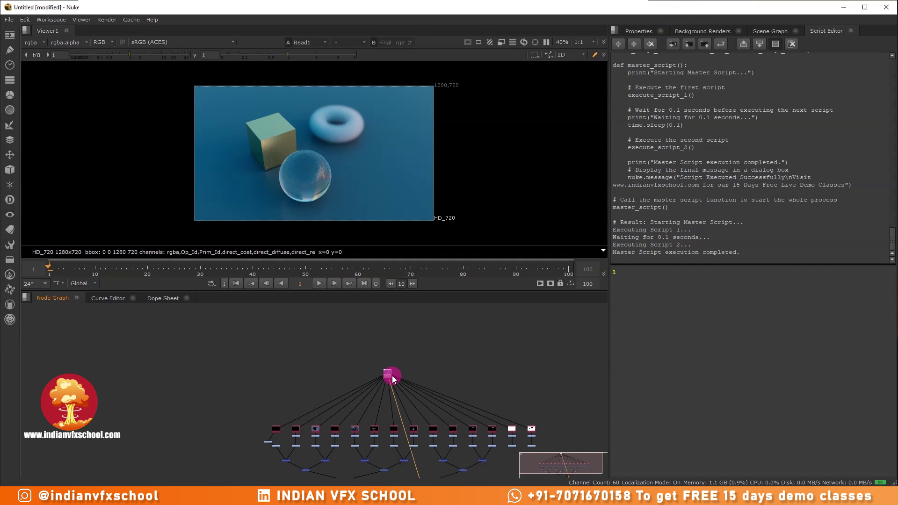